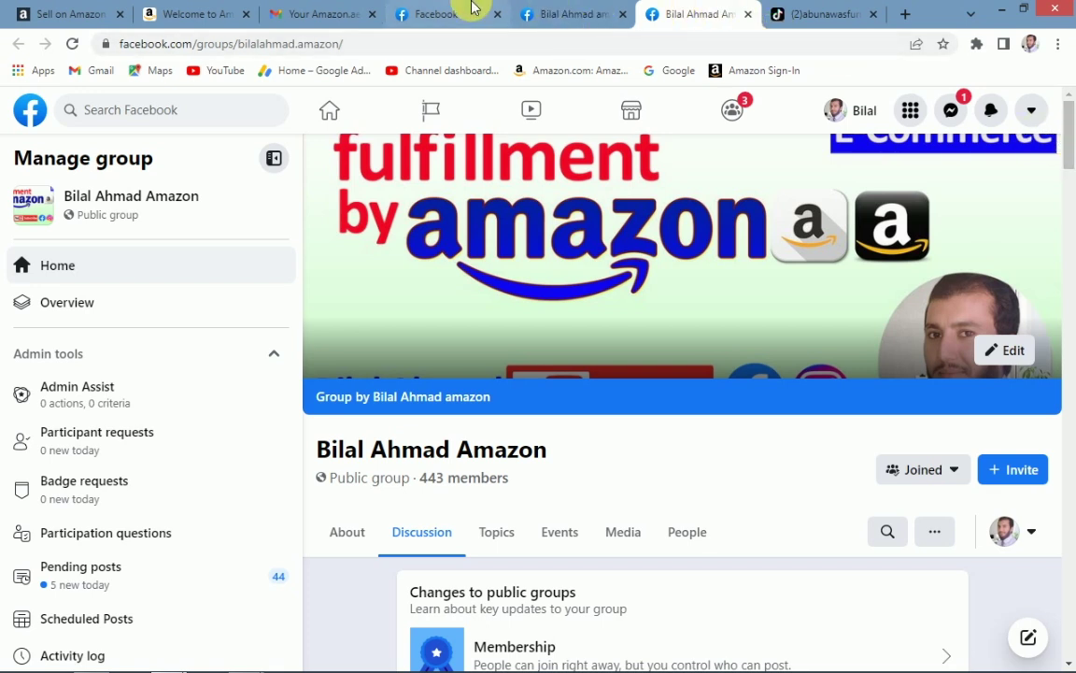
# Step: Bring up the Amazon.ae homepage, switch to File Explorer and open the Drop Shipping folder inside FBA
pyautogui.click(219, 9)
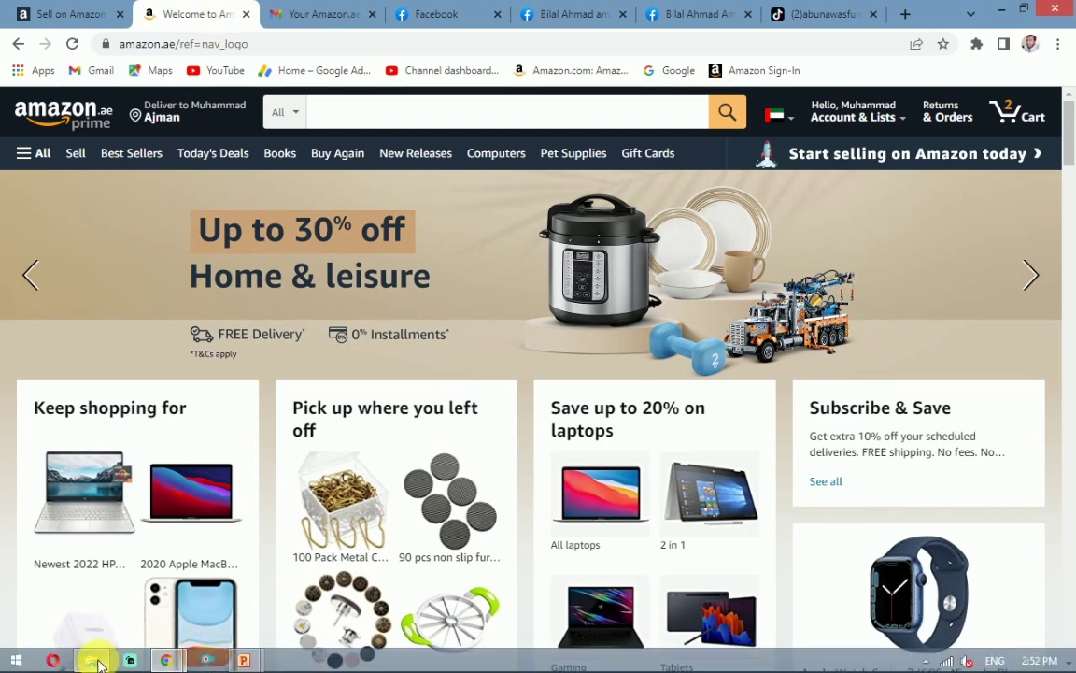
pyautogui.moveTo(100, 663)
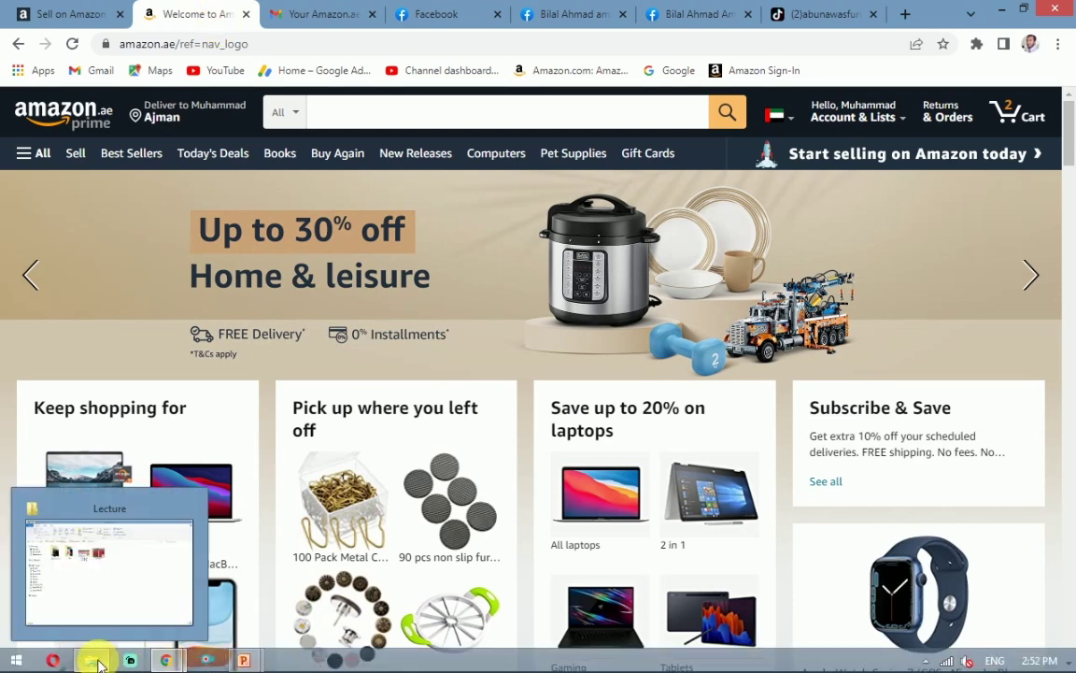
pyautogui.click(156, 538)
pyautogui.press('BackSpace')
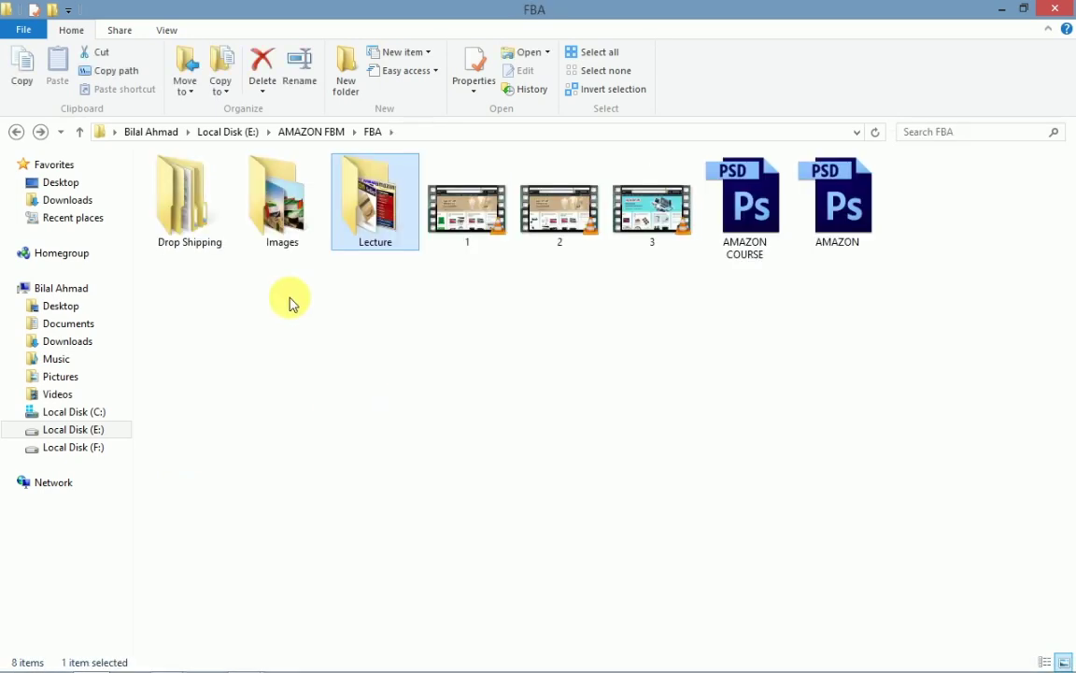
pyautogui.click(220, 241)
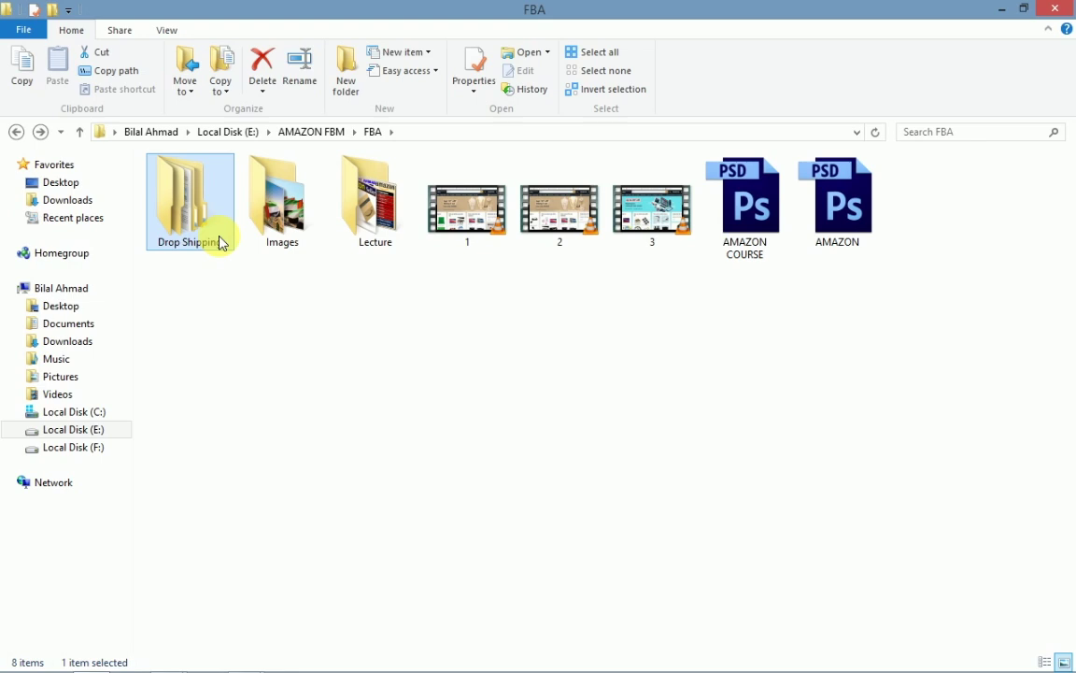
pyautogui.doubleClick(221, 243)
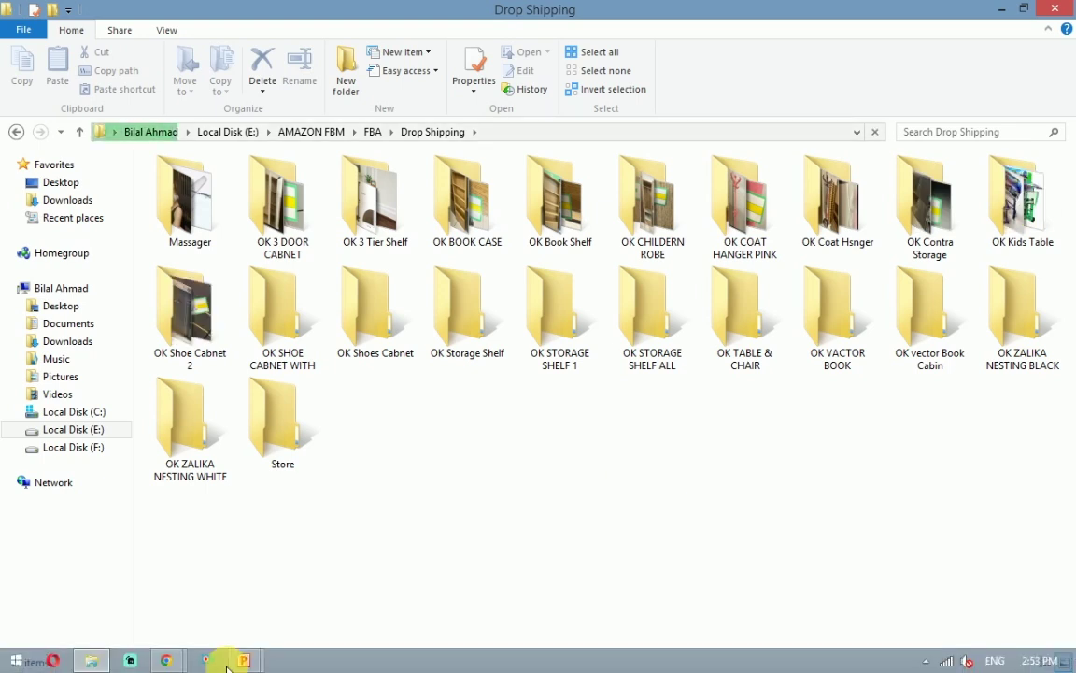
# Step: Load Amazon.ae in the blank Chrome window and return to the Drop Shipping folder in File Explorer
pyautogui.moveTo(166, 659)
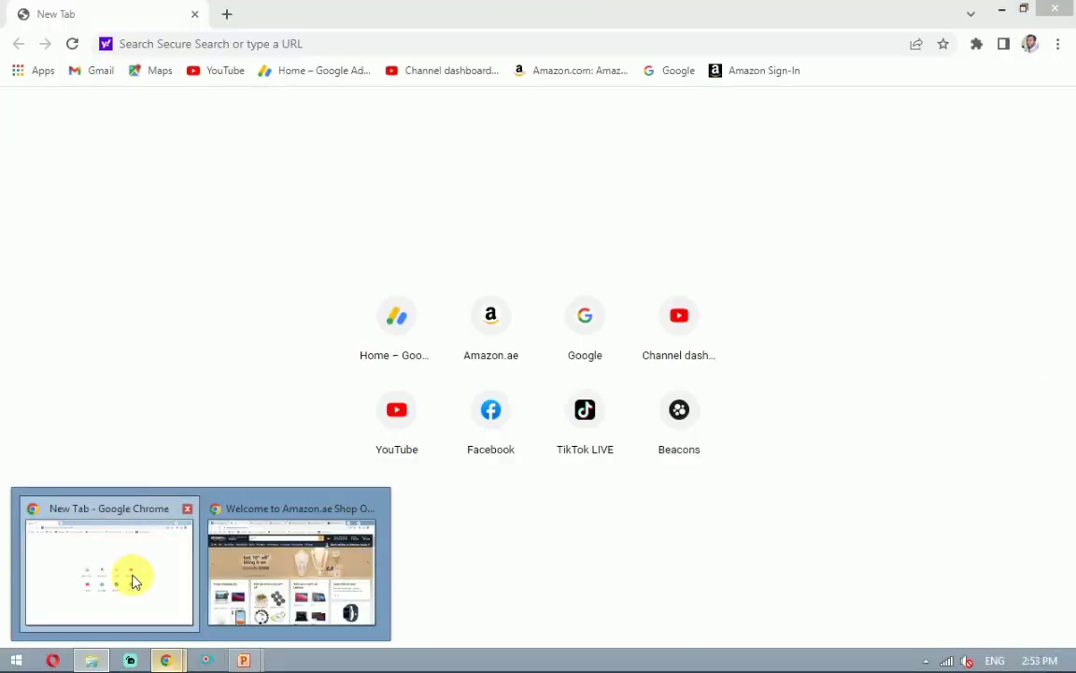
pyautogui.click(135, 584)
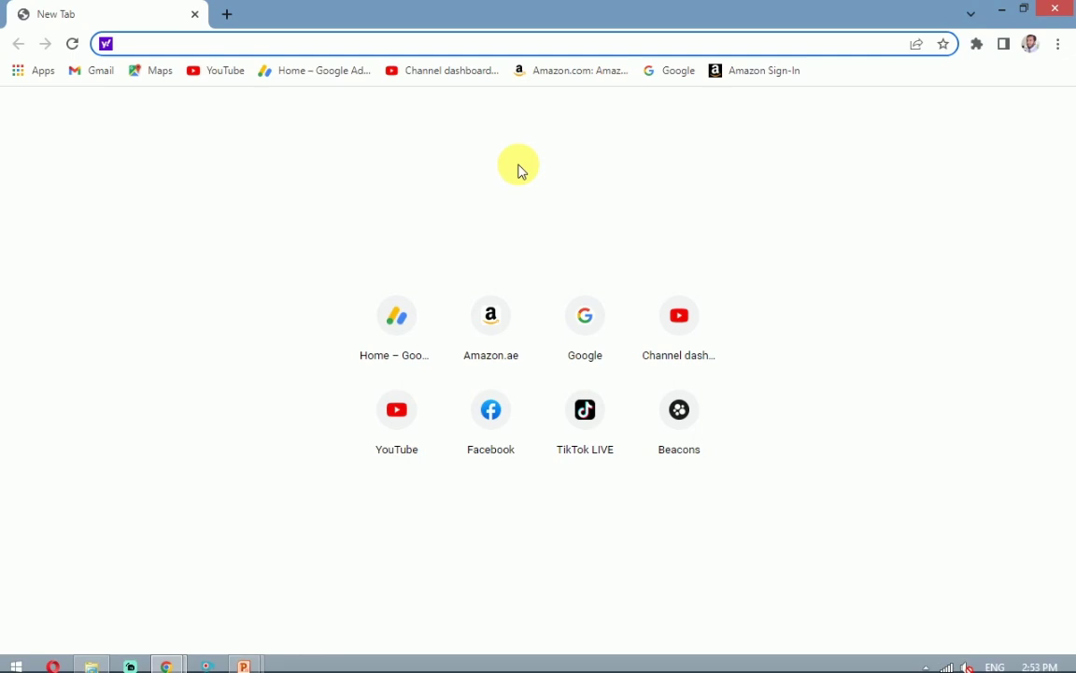
pyautogui.click(497, 329)
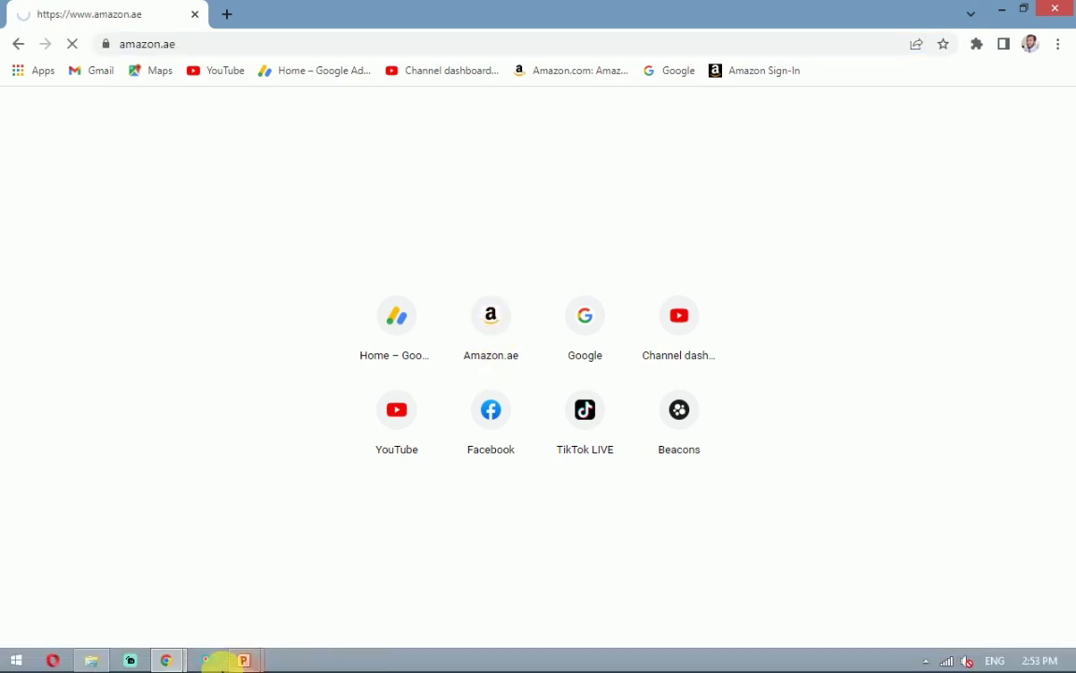
pyautogui.click(93, 658)
pyautogui.click(430, 419)
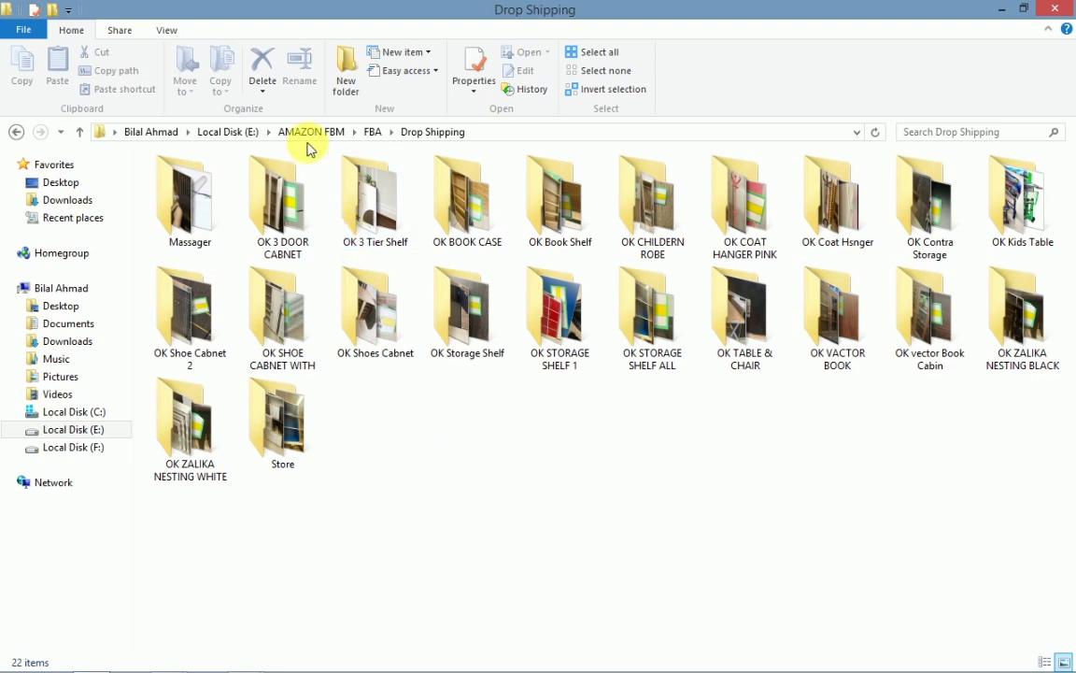
# Step: Look through the images in the OK 3 DOOR CABNET folder and return to the Drop Shipping folder
pyautogui.click(279, 204)
pyautogui.doubleClick(278, 204)
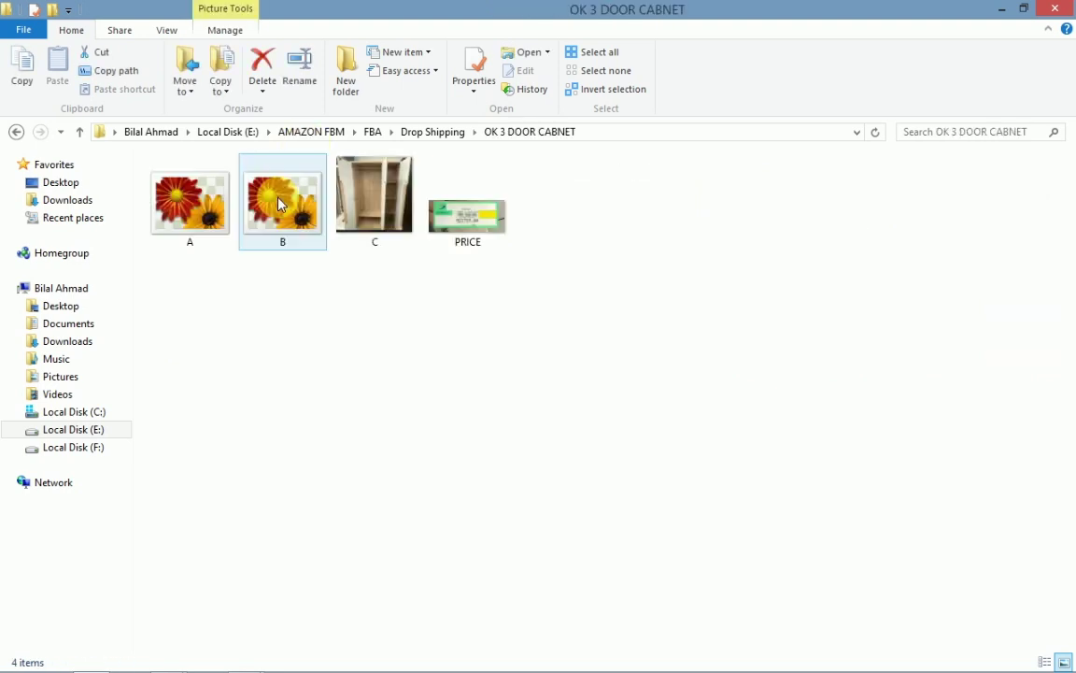
pyautogui.press('space')
pyautogui.press('Right')
pyautogui.press('Right')
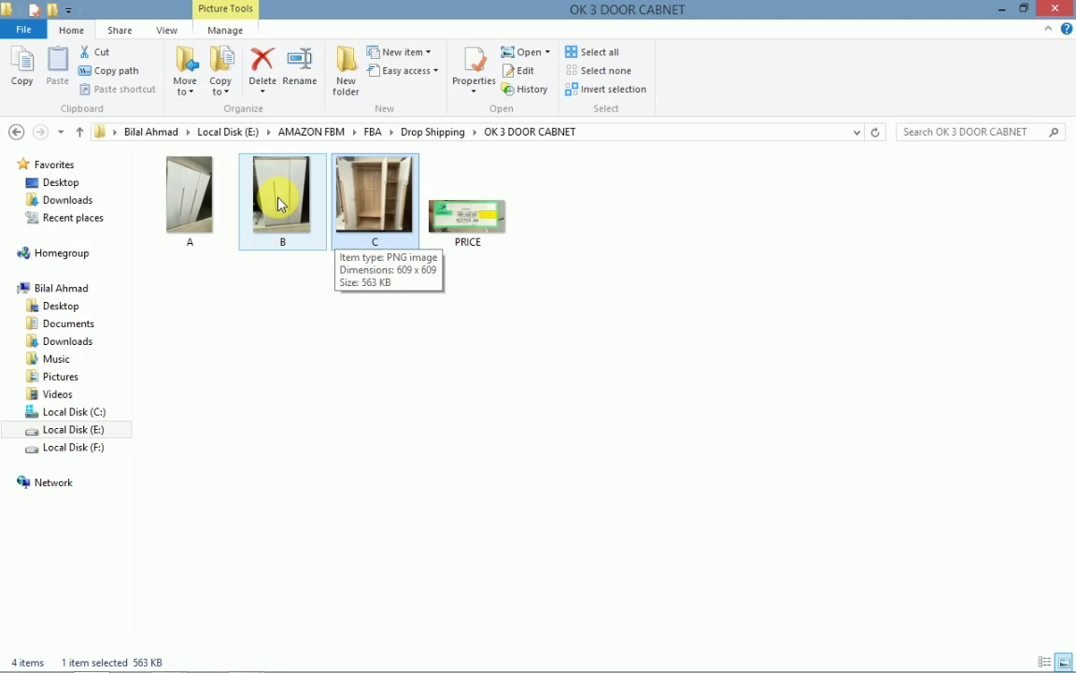
pyautogui.press('BackSpace')
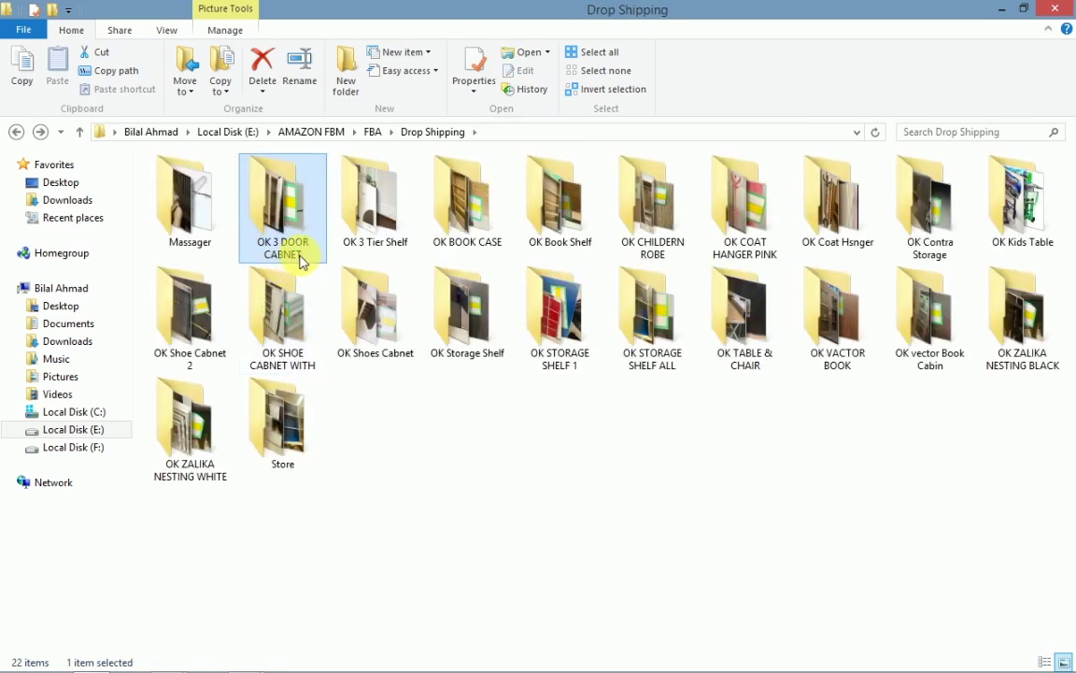
# Step: Open the OK 3 Tier Shelf folder and view its photos from IMG_5295 to the price label in IMG_5298
pyautogui.click(406, 222)
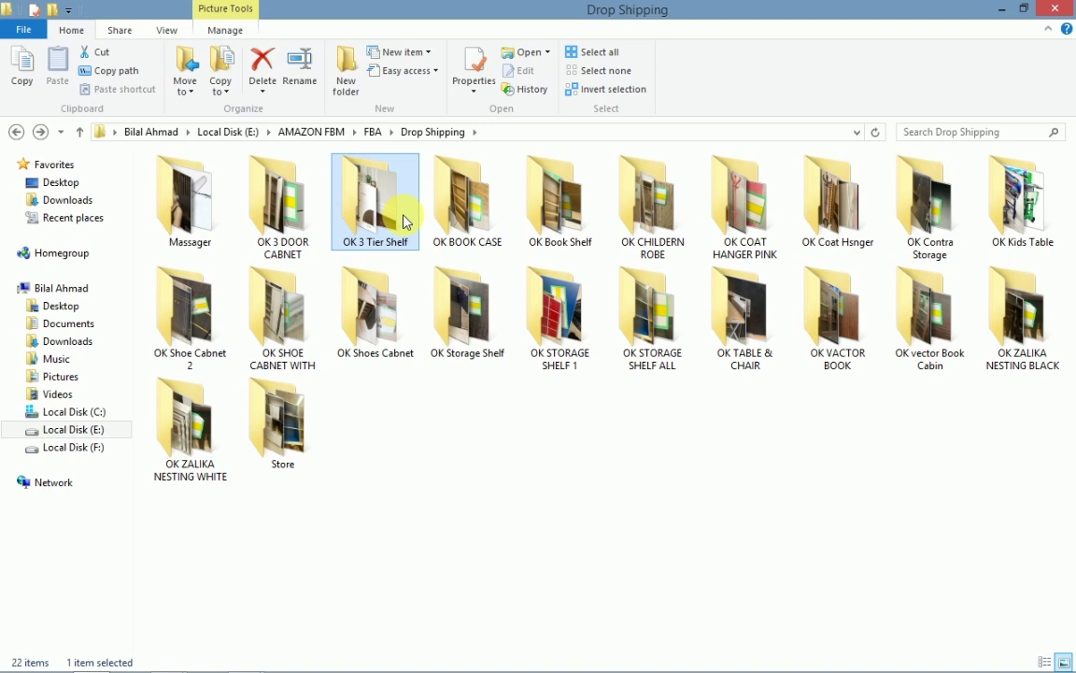
pyautogui.doubleClick(406, 222)
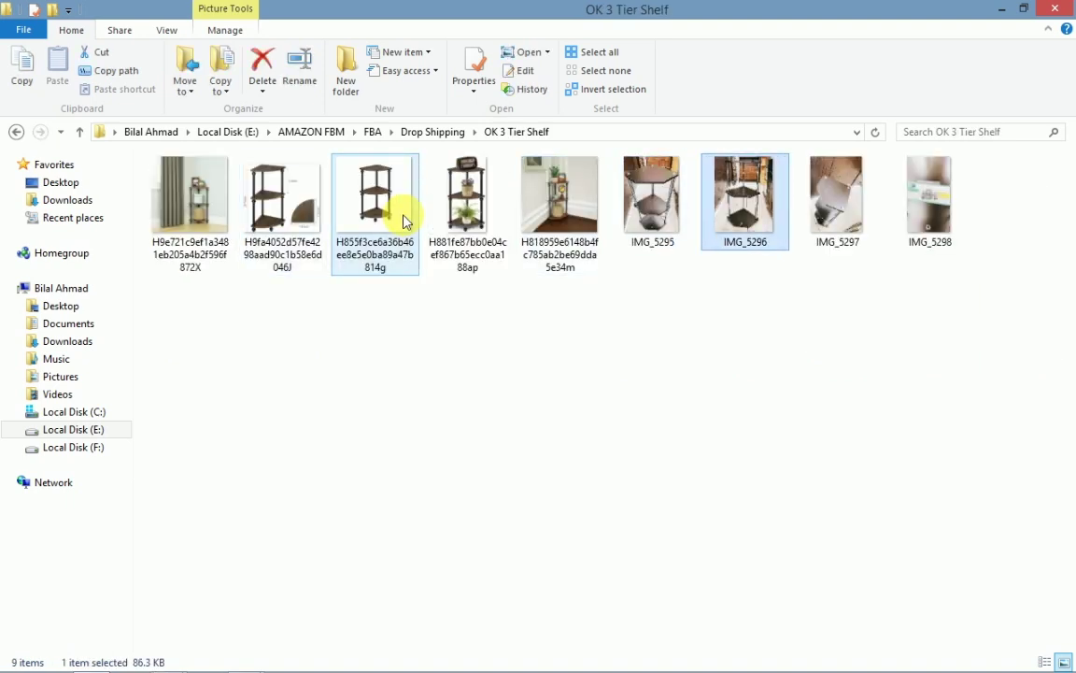
pyautogui.press('Left')
pyautogui.press('Return')
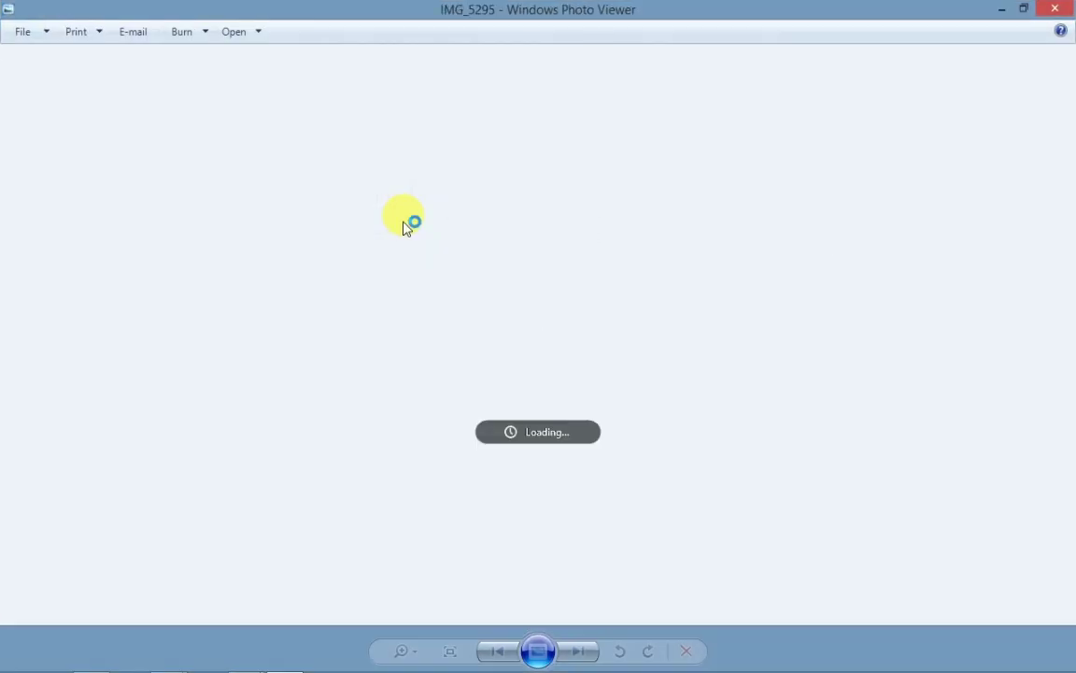
pyautogui.press('Right')
pyautogui.press('Right')
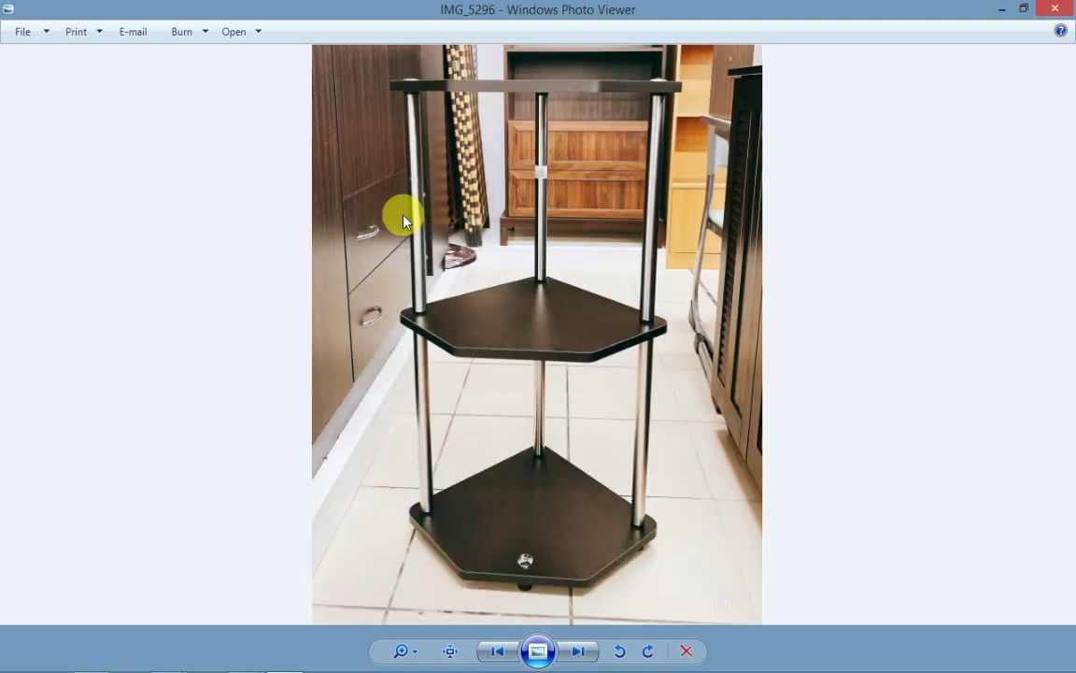
pyautogui.press('Left')
pyautogui.press('Right')
pyautogui.press('Right')
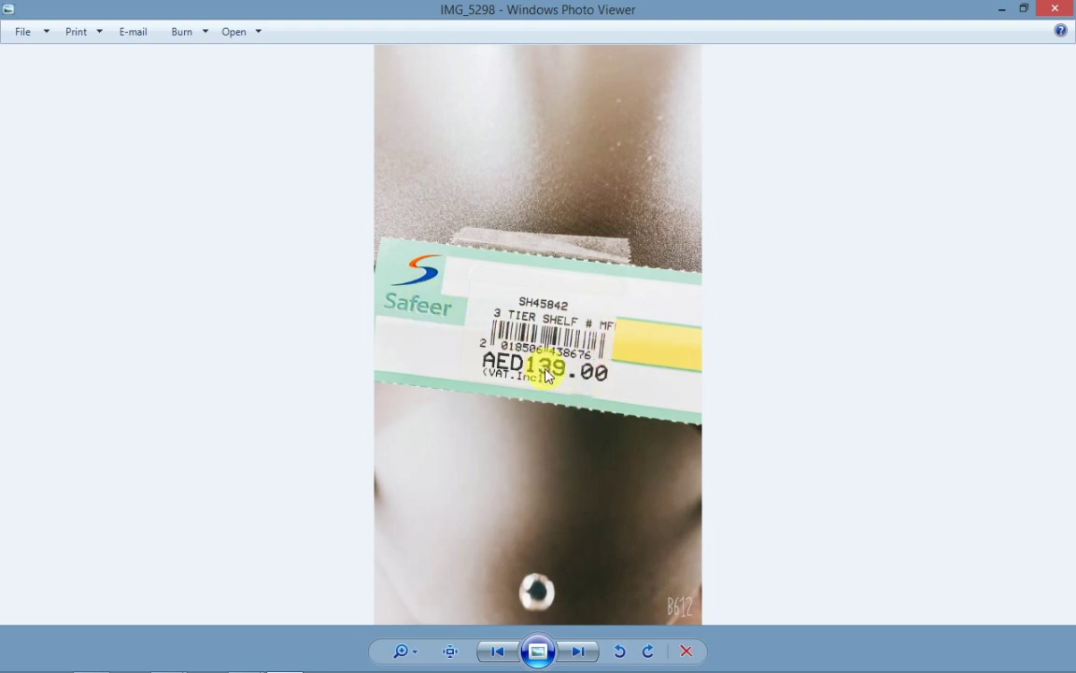
# Step: Browse back through the 3-tier shelf pictures to the dimensioned image, close the viewer and return to the Drop Shipping folder
pyautogui.press('Left')
pyautogui.press('Left')
pyautogui.press('Left')
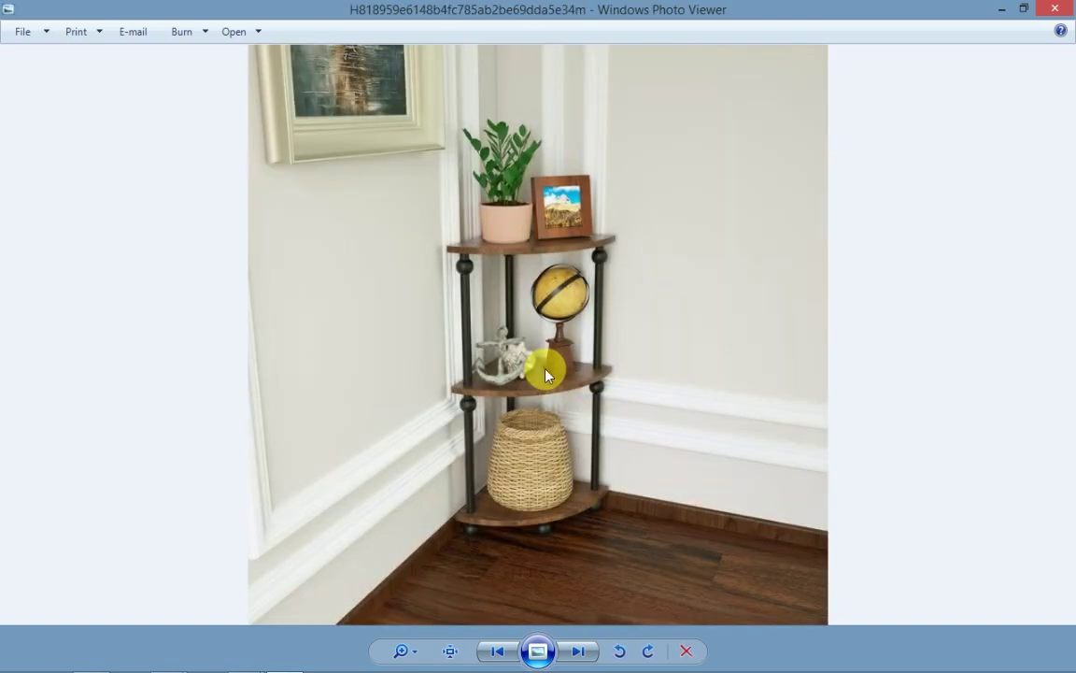
pyautogui.press('Left')
pyautogui.press('Left')
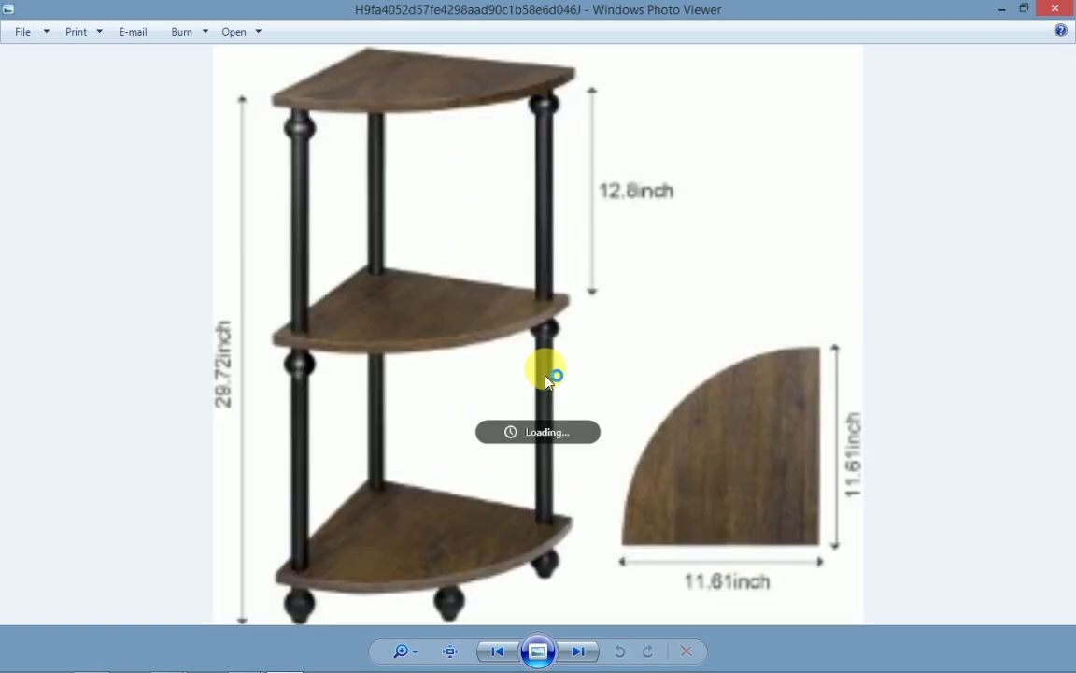
pyautogui.moveTo(1074, 2)
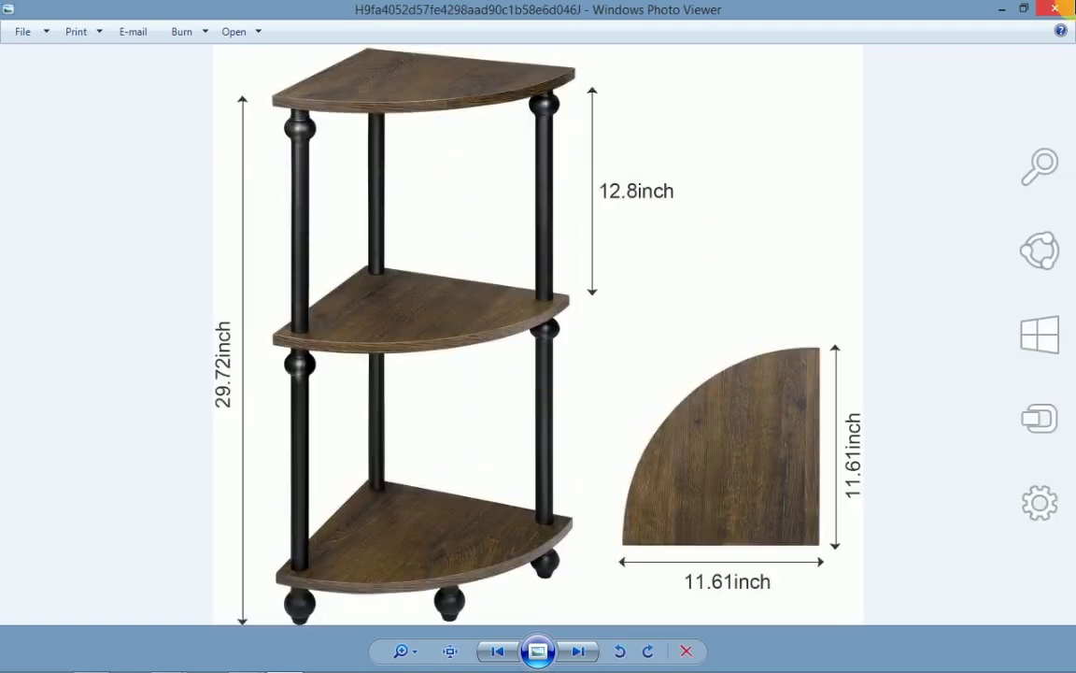
pyautogui.click(1055, 9)
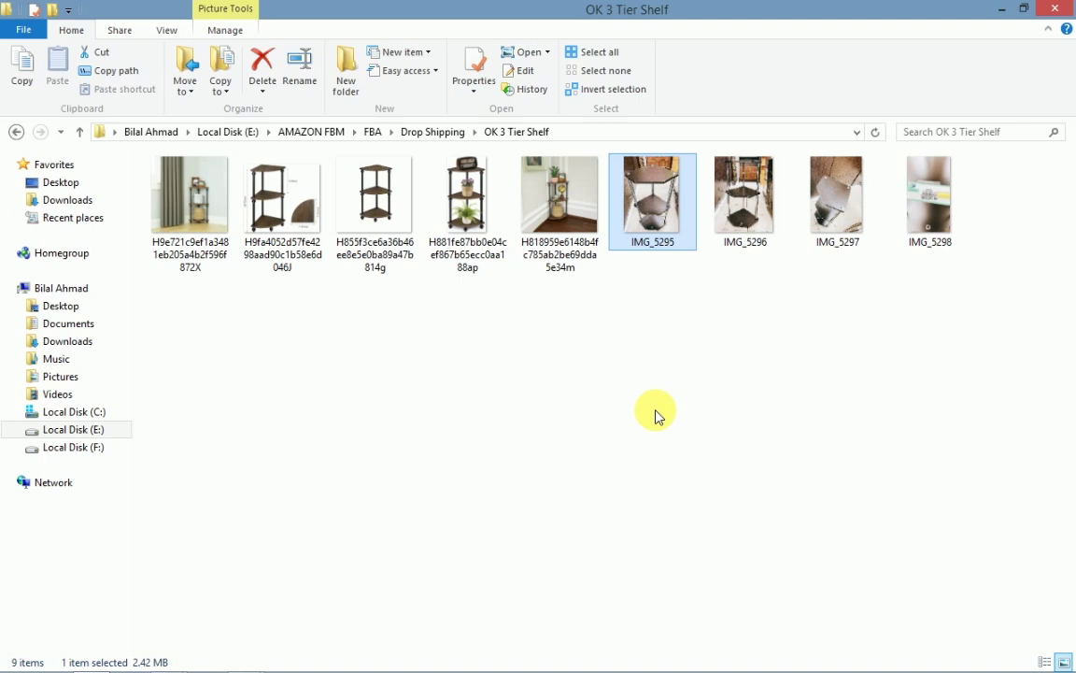
pyautogui.press('BackSpace')
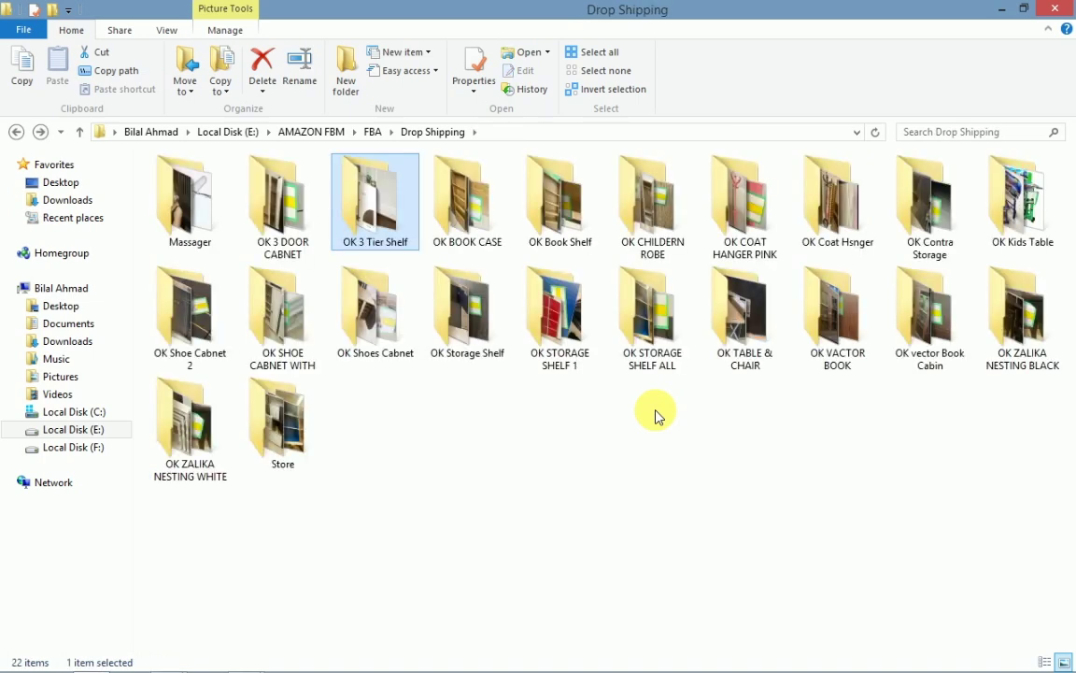
# Step: View photo A in the OK BOOK CASE folder, close it and return to the Drop Shipping folder
pyautogui.press('Right')
pyautogui.press('Return')
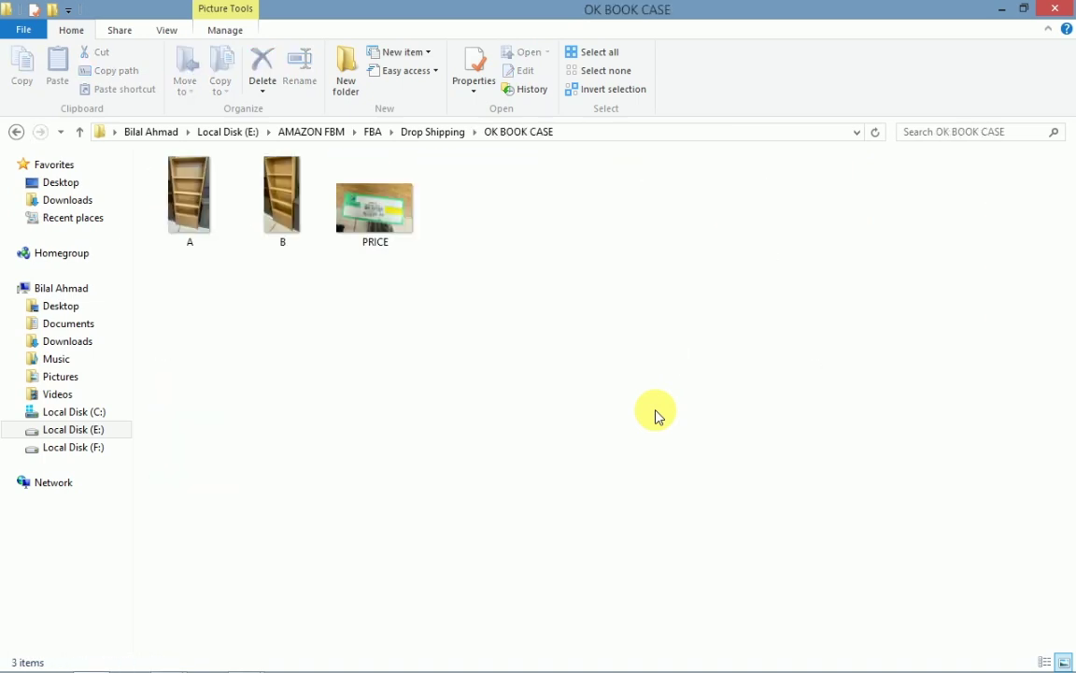
pyautogui.press('Right')
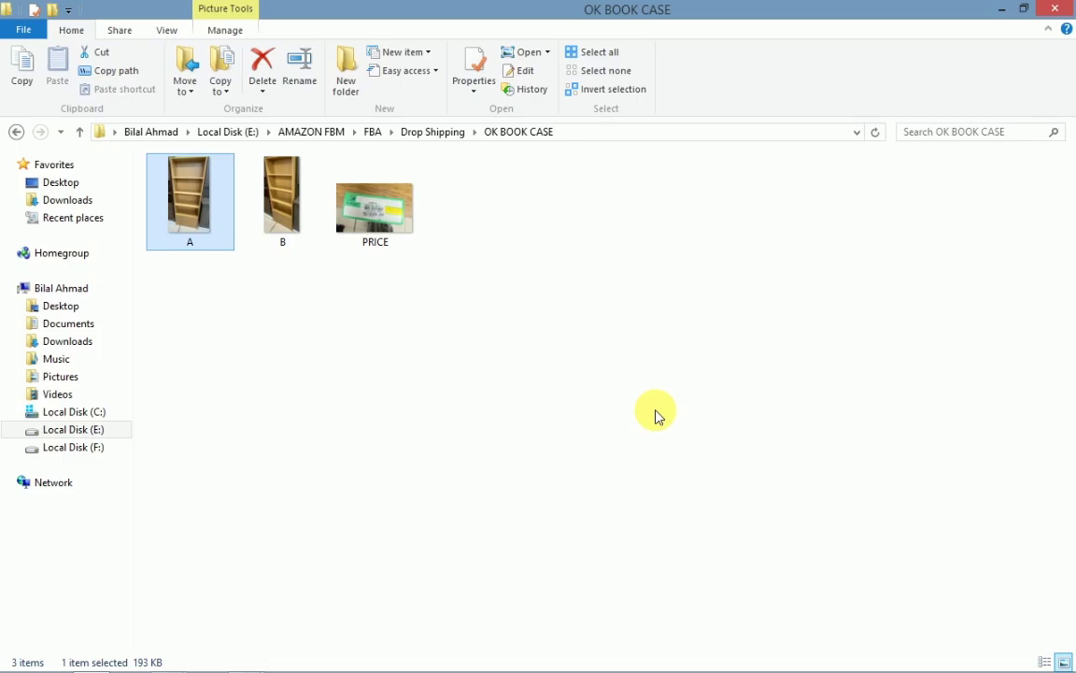
pyautogui.press('Return')
pyautogui.hotkey('alt', 'F4')
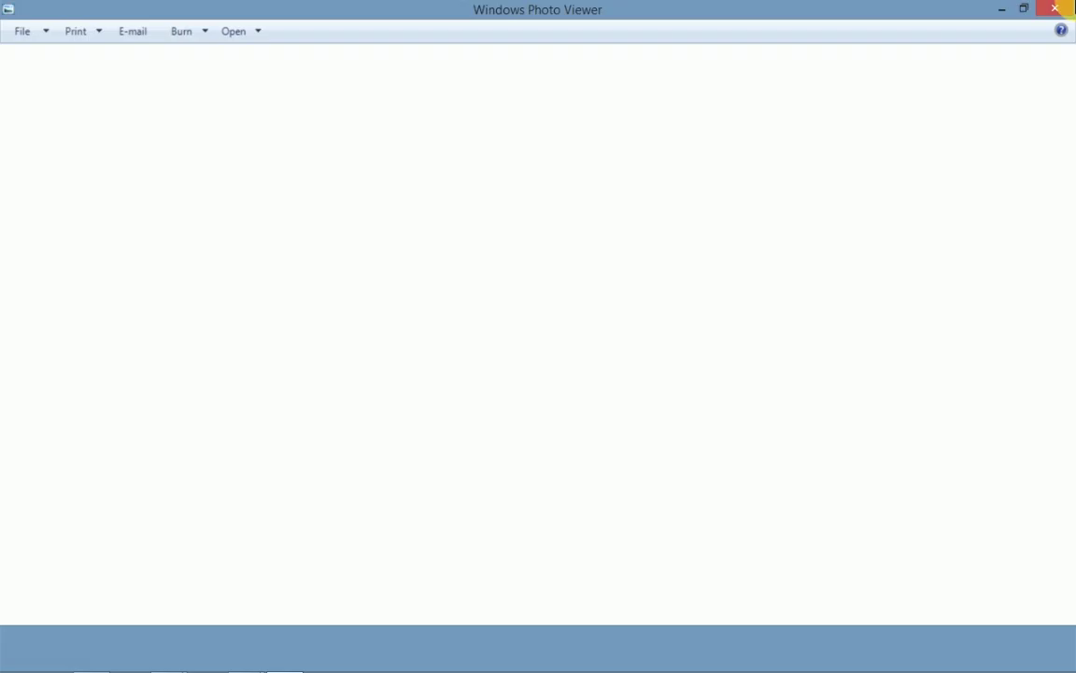
pyautogui.press('BackSpace')
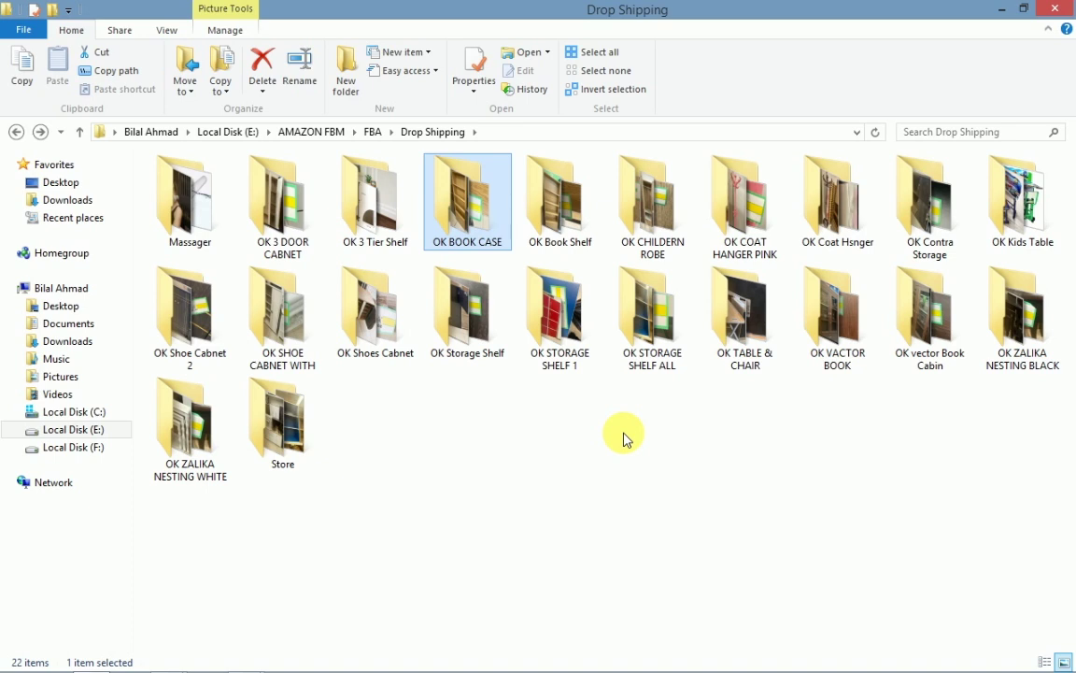
# Step: Check the contents of the OK Book Shelf and OK CHILDERN ROBE folders, returning to Drop Shipping after each
pyautogui.press('Right')
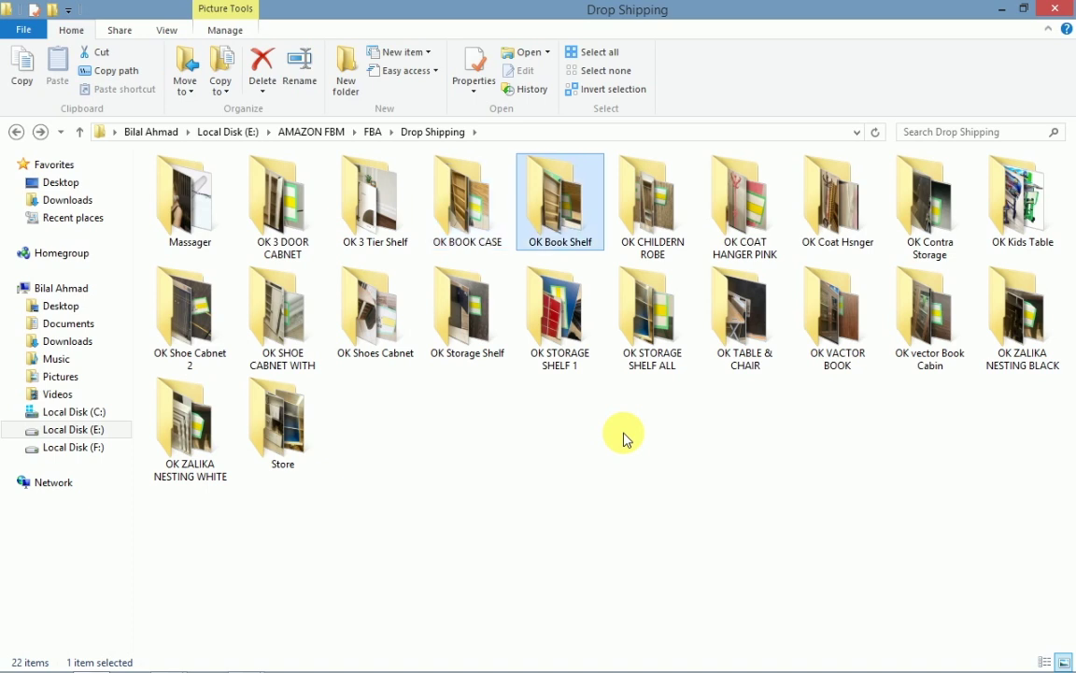
pyautogui.press('Return')
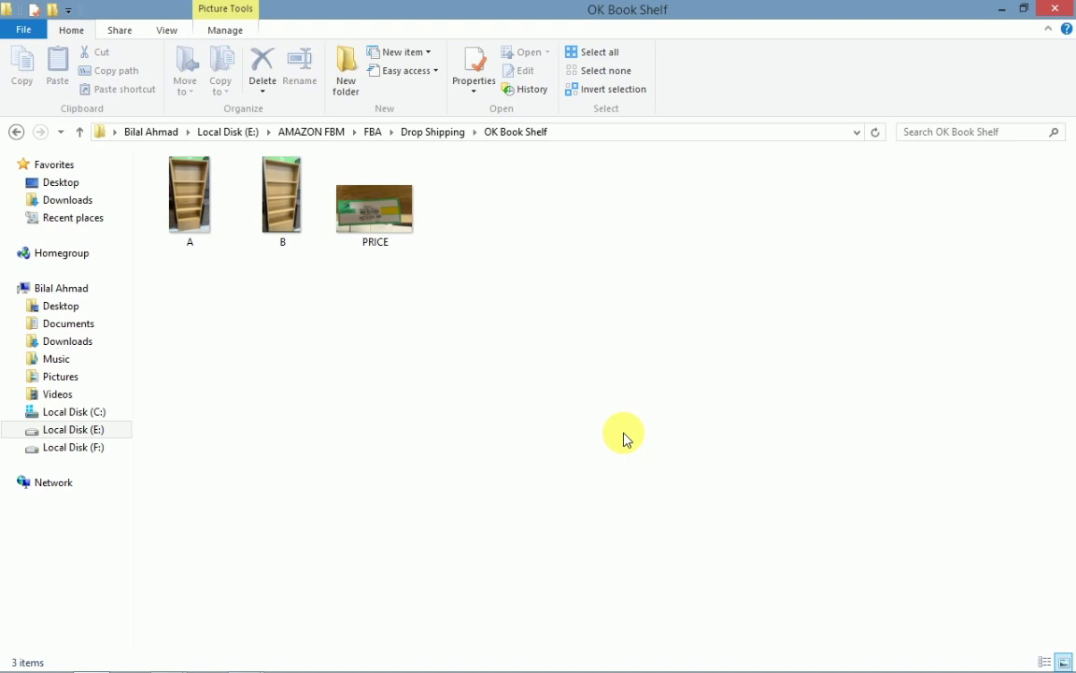
pyautogui.press('BackSpace')
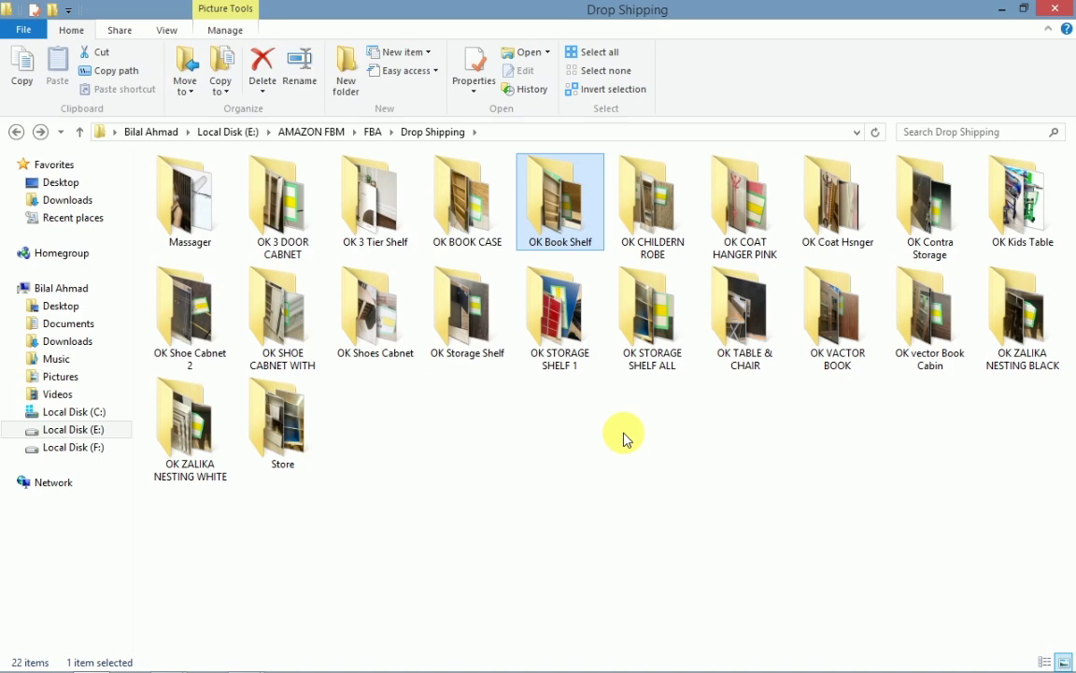
pyautogui.press('Right')
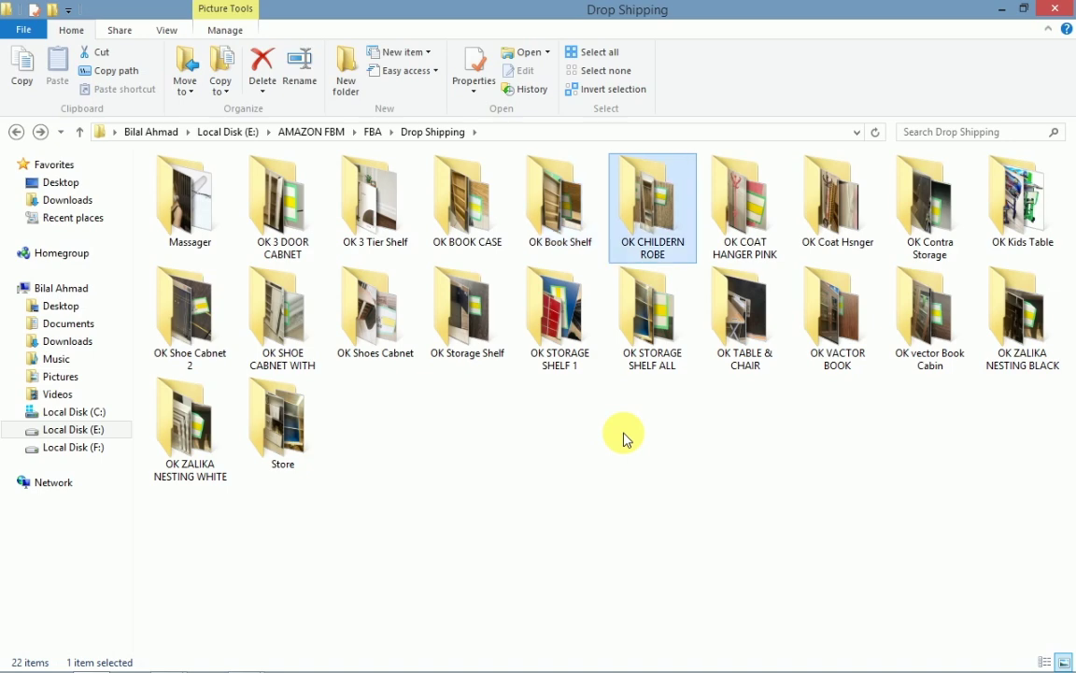
pyautogui.press('Return')
pyautogui.press('BackSpace')
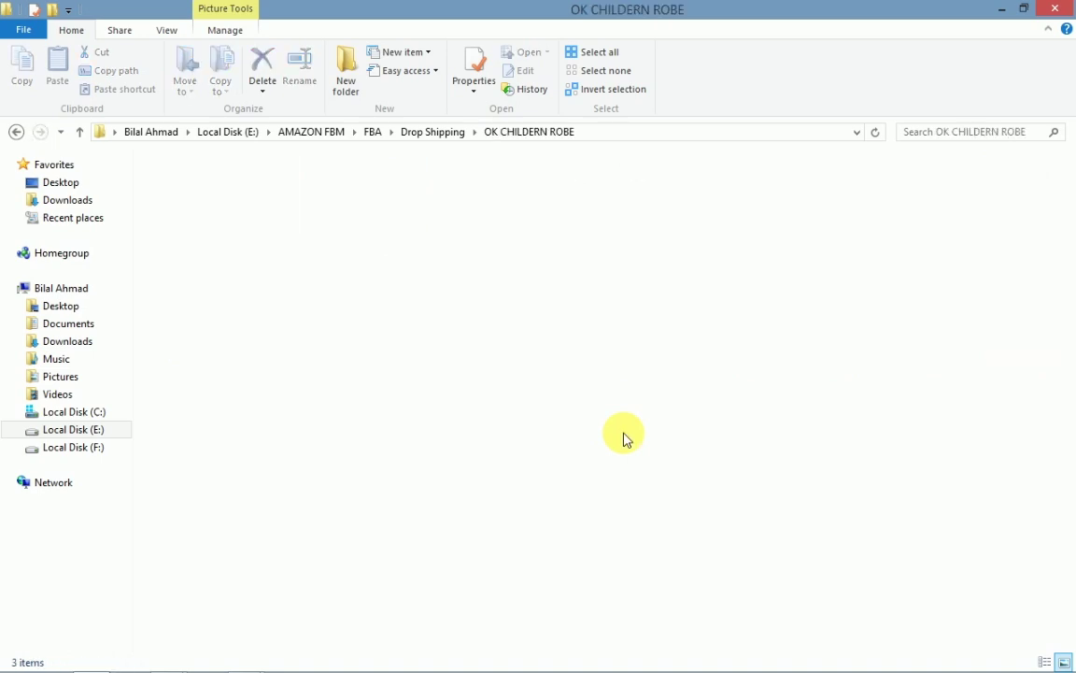
# Step: View the coat hanger photos in the OK COAT HANGER PINK folder and check the OK Coat Hsnger folder, returning to Drop Shipping
pyautogui.press('Right')
pyautogui.press('Return')
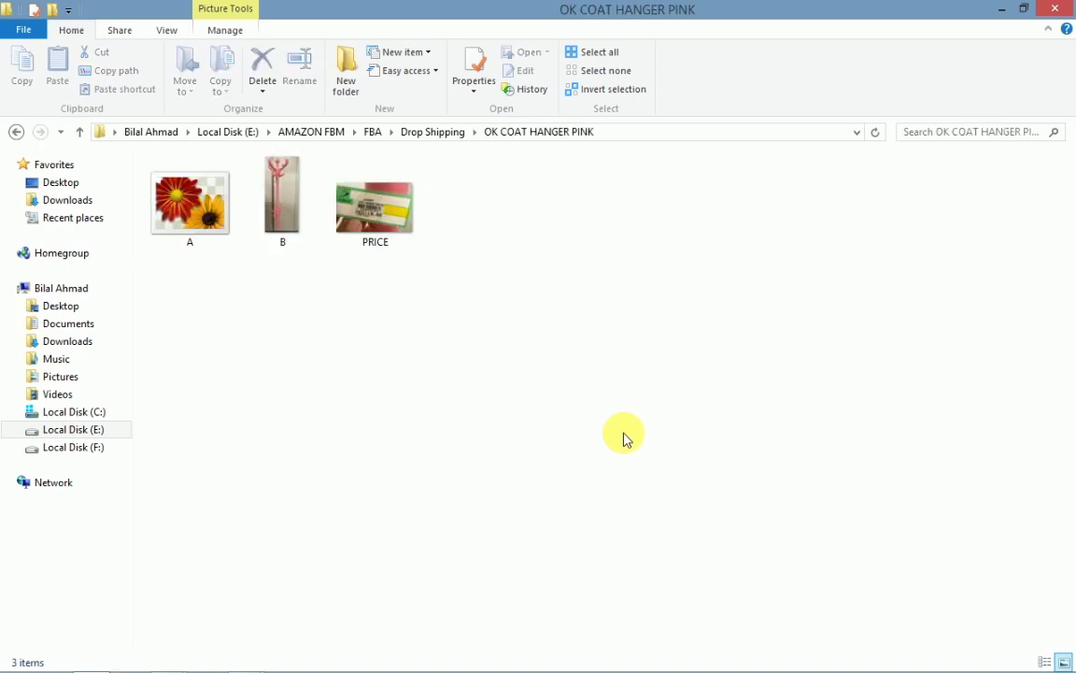
pyautogui.press('Right')
pyautogui.press('Return')
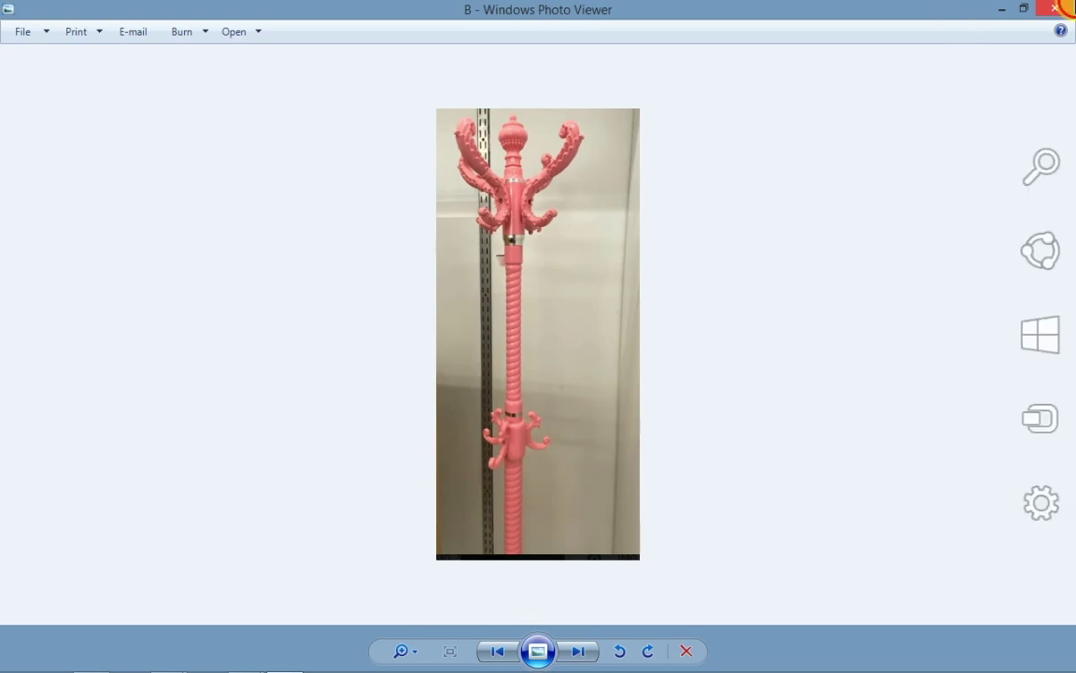
pyautogui.click(1055, 8)
pyautogui.press('BackSpace')
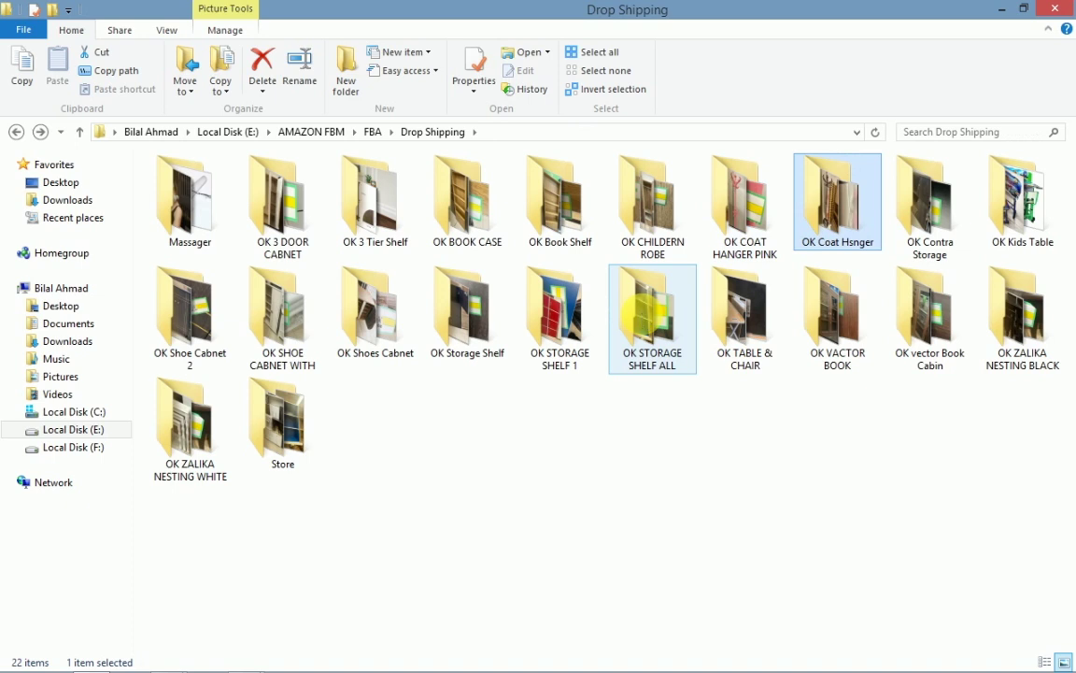
pyautogui.press('Return')
pyautogui.press('BackSpace')
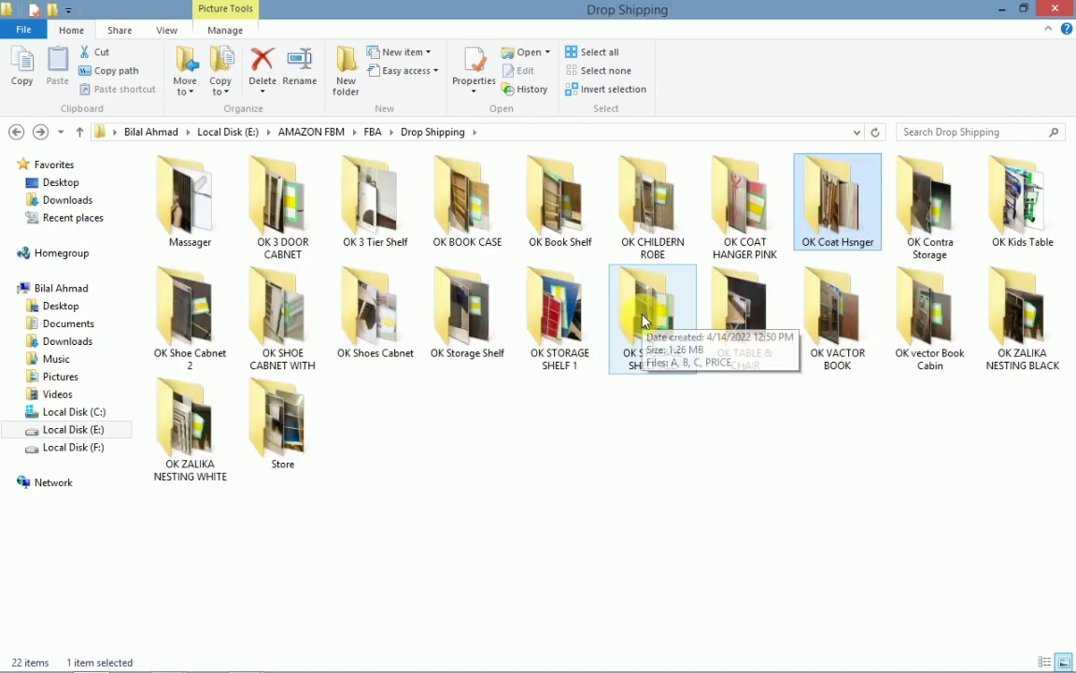
# Step: Check the contents of the OK Contra Storage folder and return to Drop Shipping
pyautogui.press('Right')
pyautogui.press('Return')
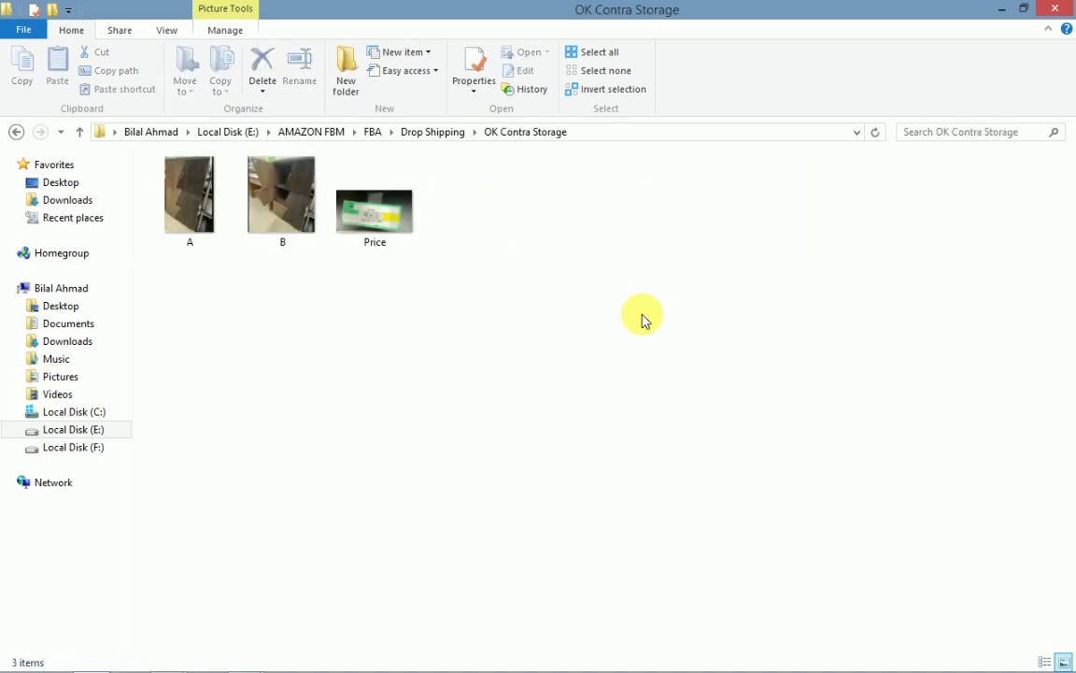
pyautogui.press('BackSpace')
# Step: View the OK Kids Table pictures from the first image through photo C, close the viewer, and check the OK Shoe Cabnet 2 folder, returning to Drop Shipping
pyautogui.press('Right')
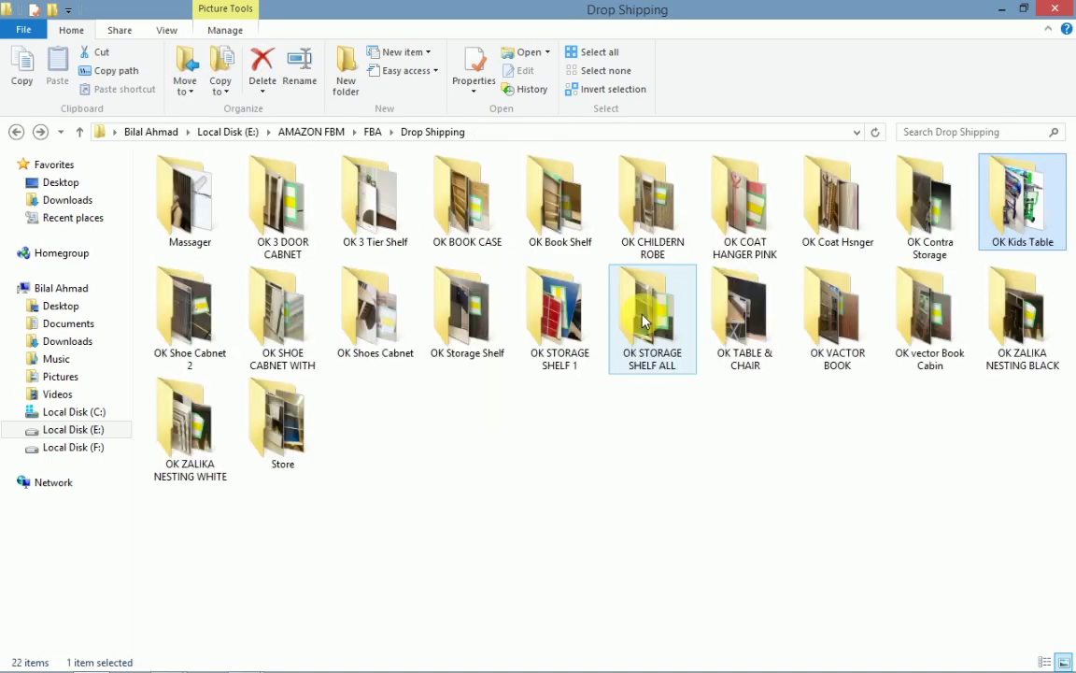
pyautogui.press('Return')
pyautogui.press('Right')
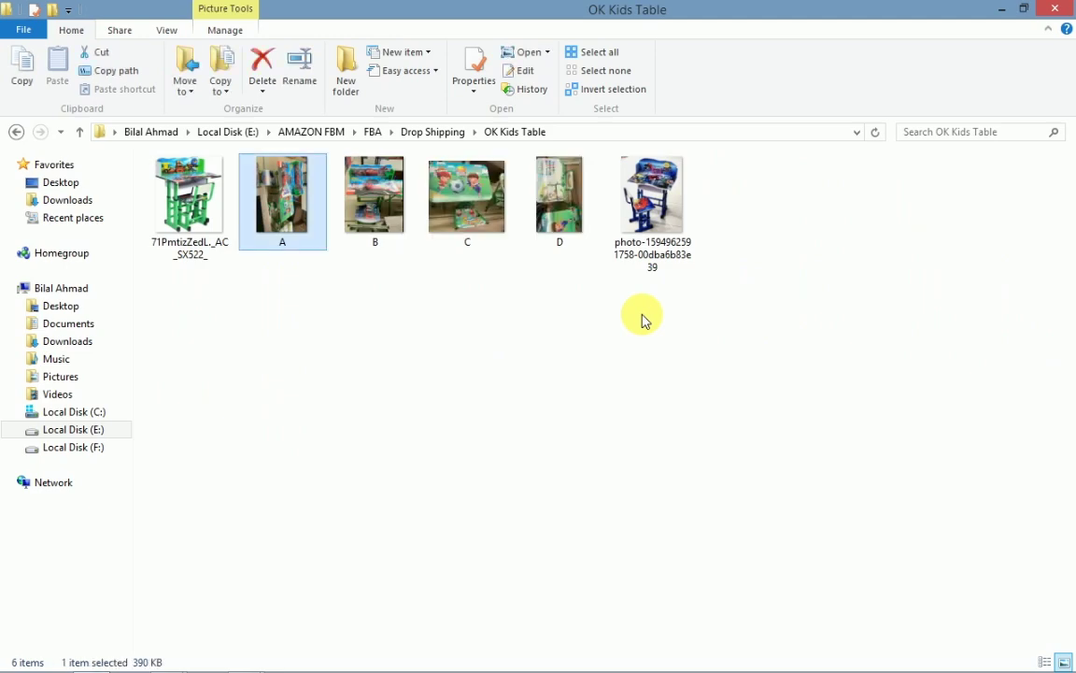
pyautogui.press('Left')
pyautogui.press('Return')
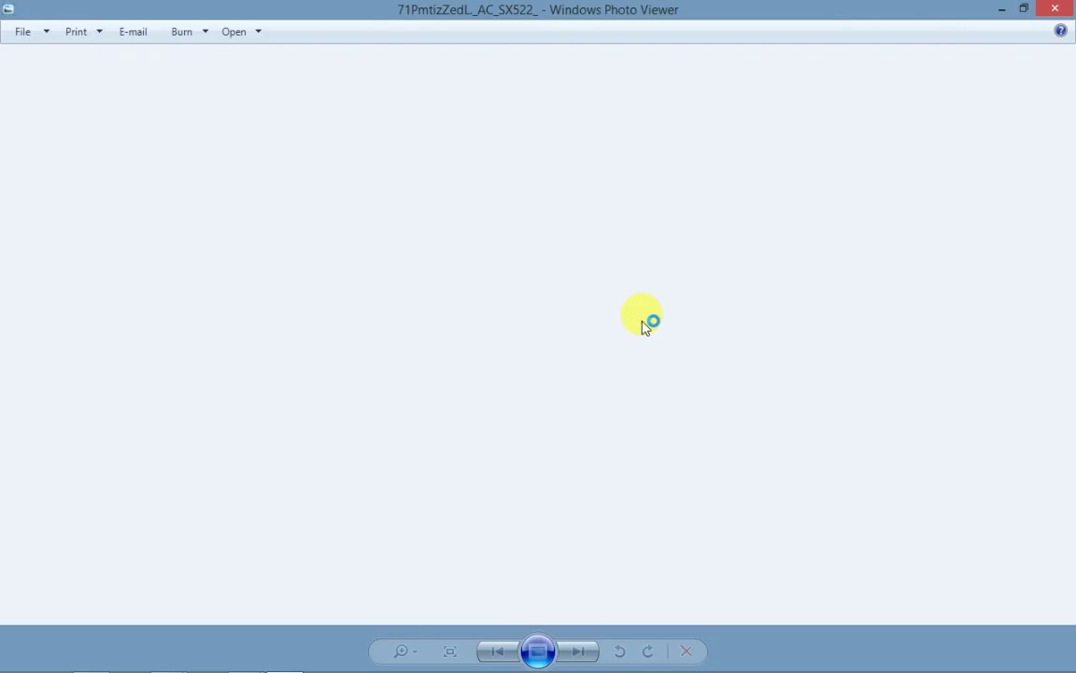
pyautogui.press('Right')
pyautogui.press('Right')
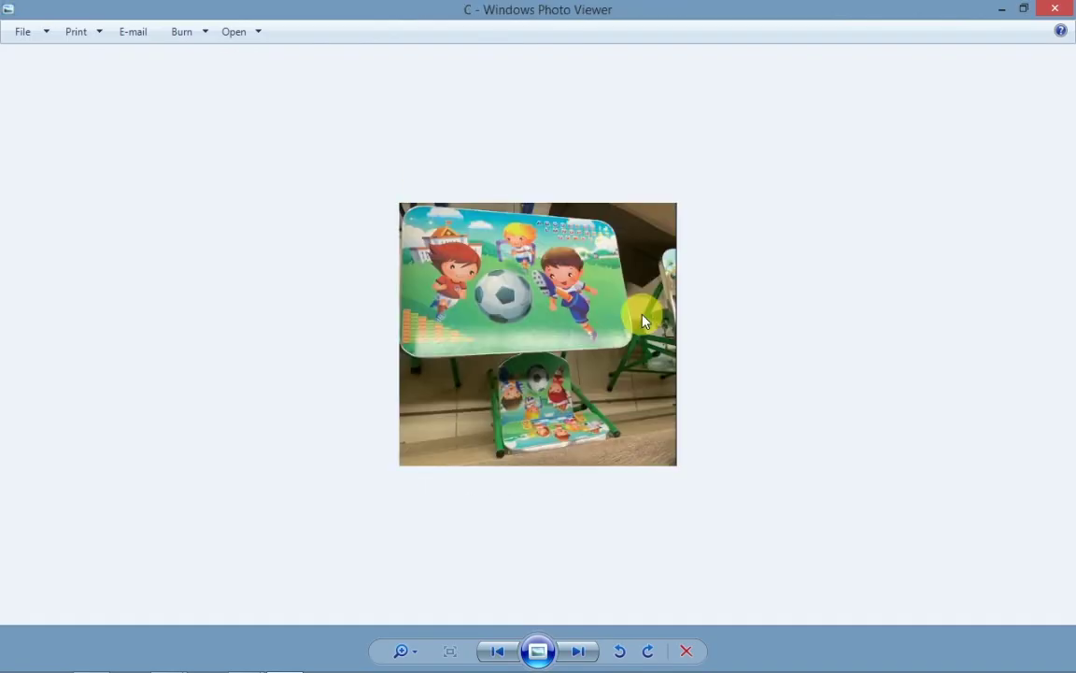
pyautogui.click(1051, 8)
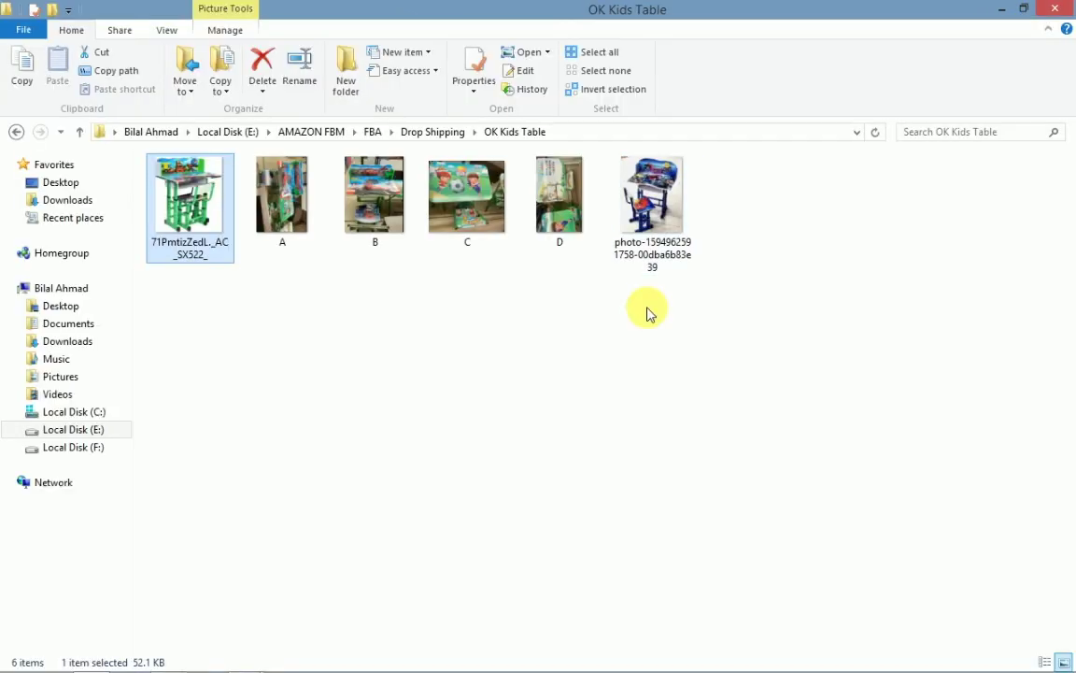
pyautogui.press('BackSpace')
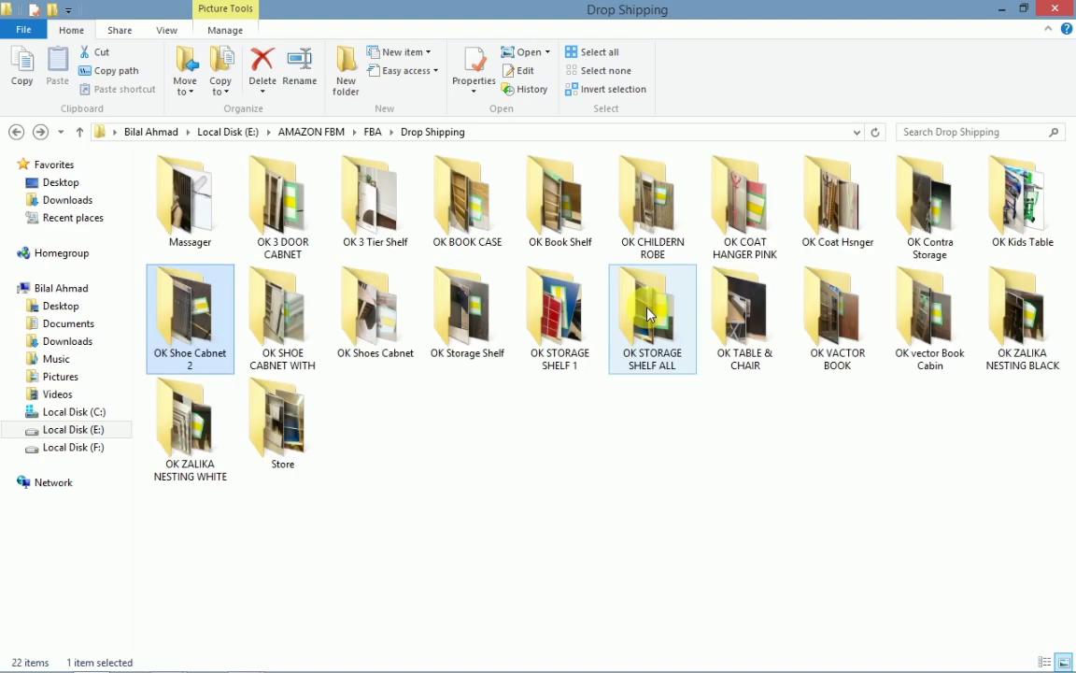
pyautogui.press('Return')
pyautogui.press('BackSpace')
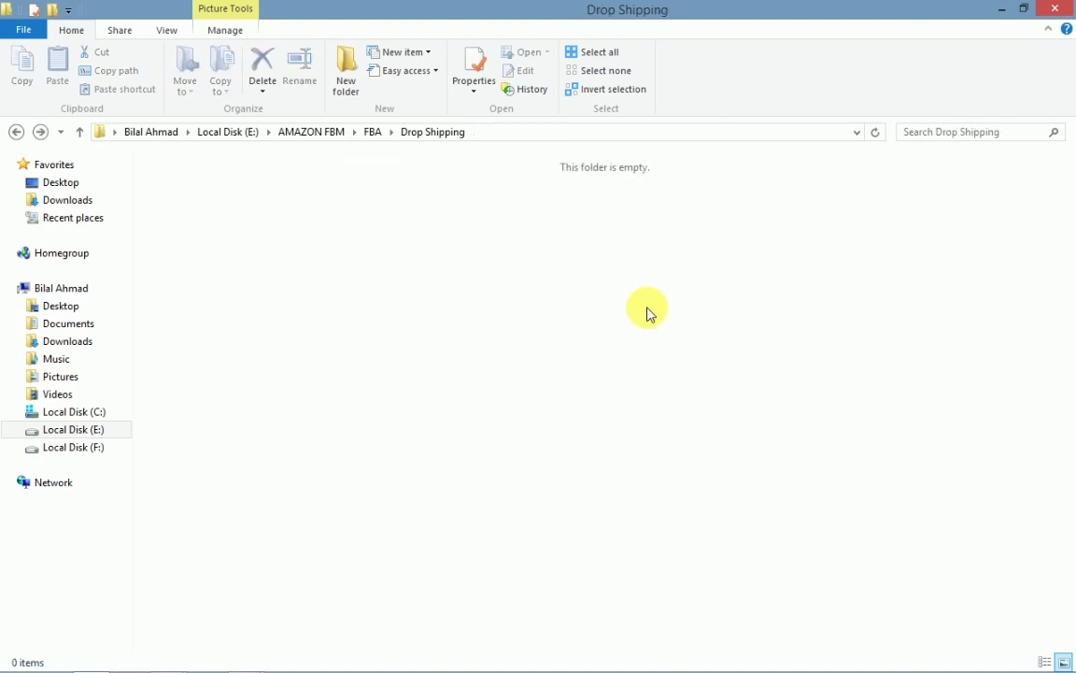
# Step: Open the OK 3 Tier Shelf folder and view its first picture, the corner shelf beside a curtain
pyautogui.press('Right')
pyautogui.press('Right')
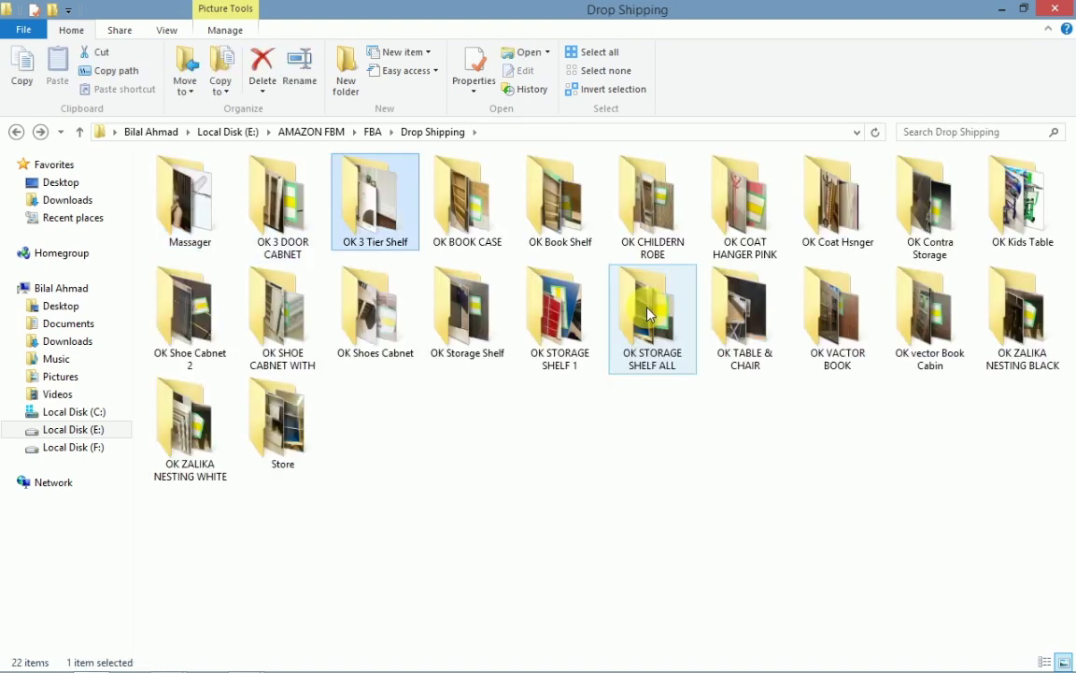
pyautogui.press('Return')
pyautogui.press('Right')
pyautogui.press('Right')
pyautogui.press('Left')
pyautogui.press('Return')
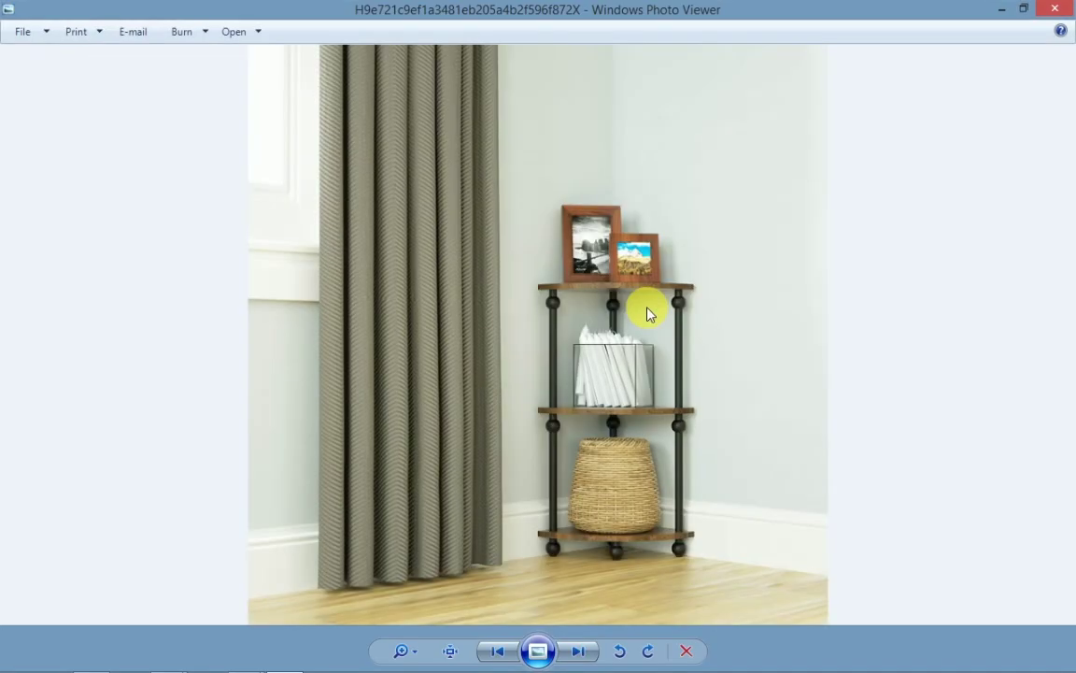
# Step: Browse forward through the 3-tier shelf pictures to the store photos, close the viewer and return to Drop Shipping
pyautogui.press('Right')
pyautogui.press('Right')
pyautogui.press('Right')
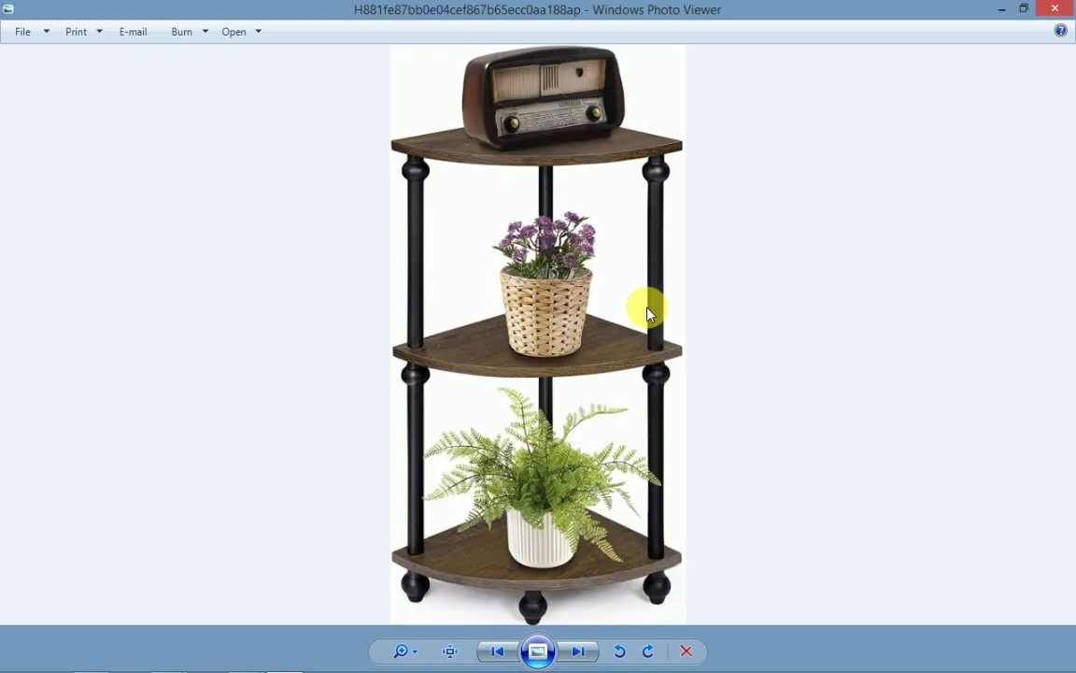
pyautogui.press('Right')
pyautogui.press('Right')
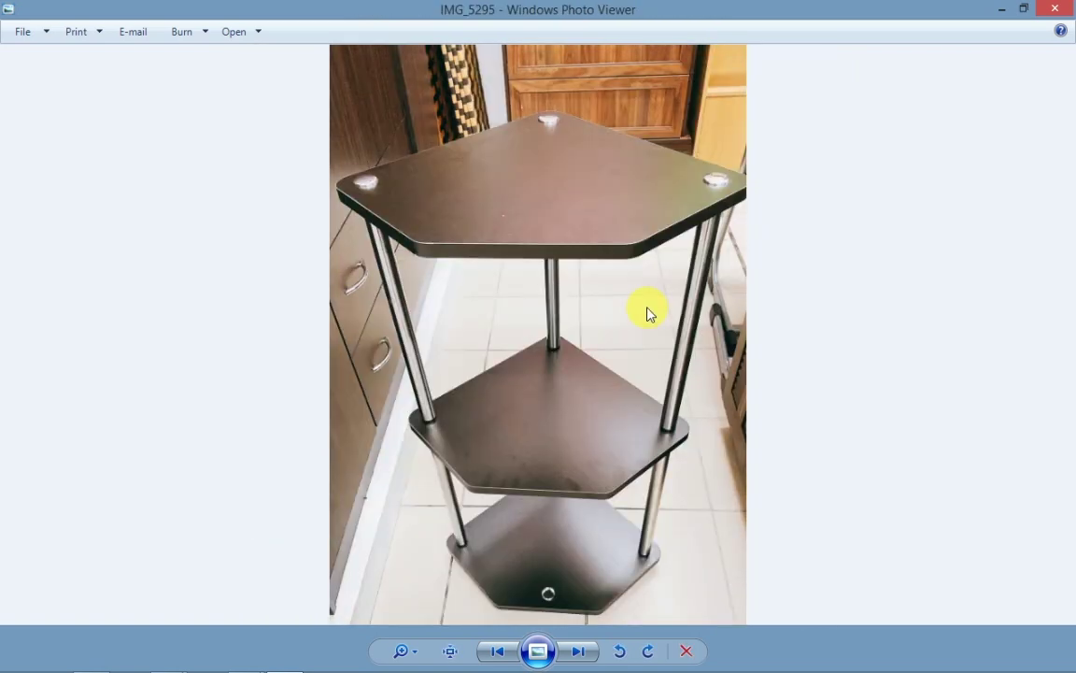
pyautogui.press('Right')
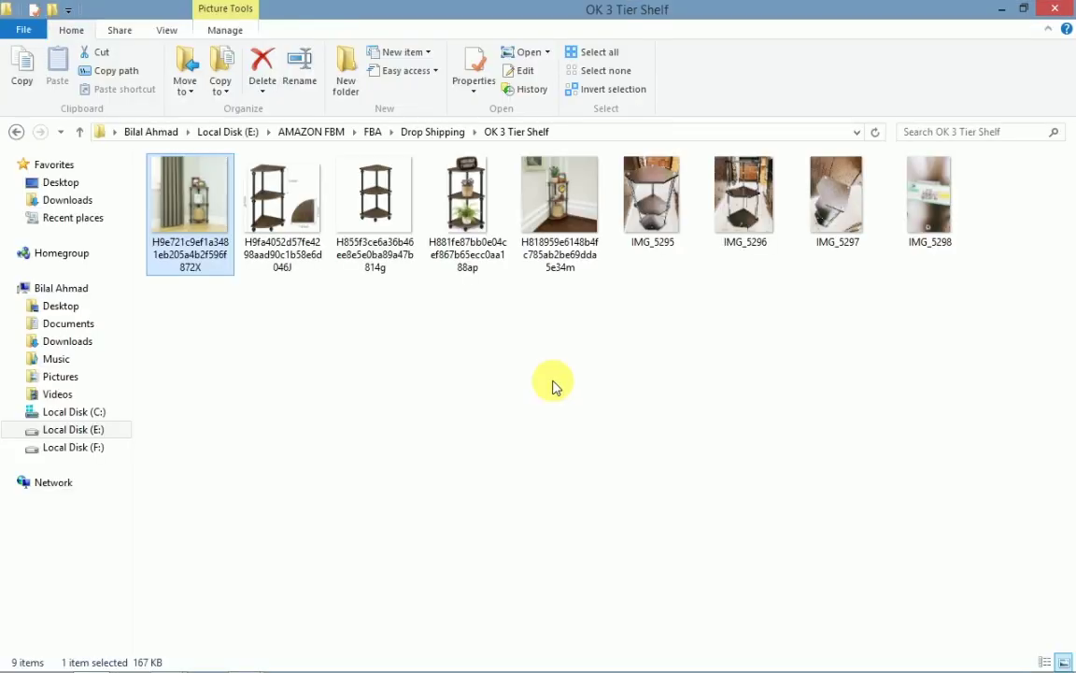
pyautogui.press('BackSpace')
# Step: Check the contents of the OK ZALIKA NESTING WHITE folder and return to Drop Shipping
pyautogui.press('Down')
pyautogui.press('Down')
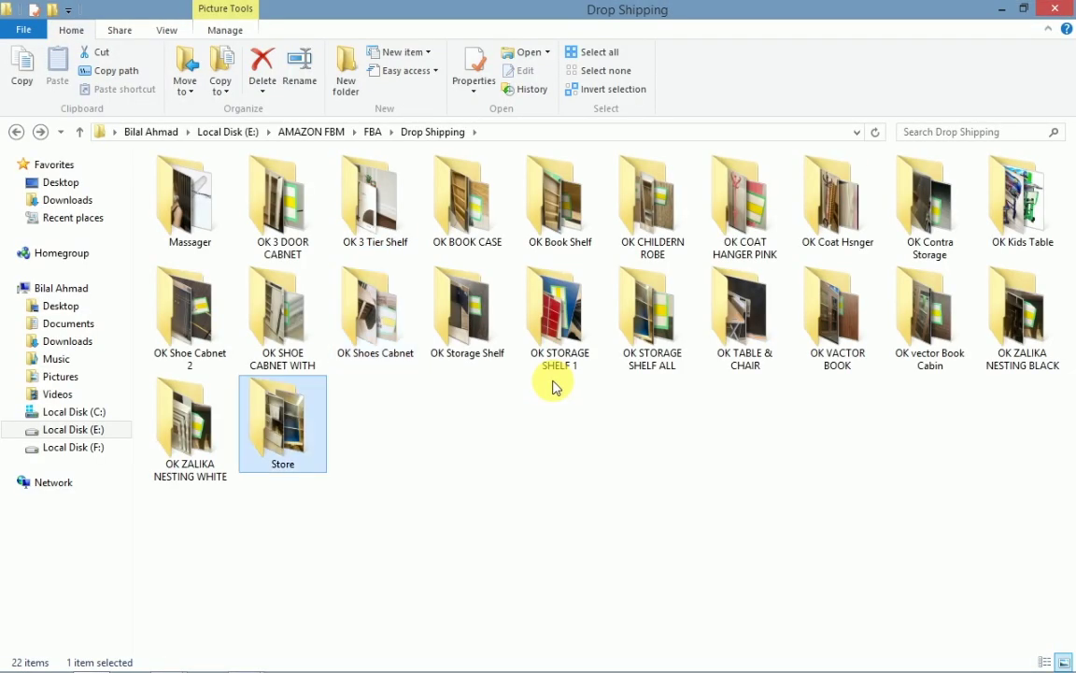
pyautogui.press('Left')
pyautogui.press('Return')
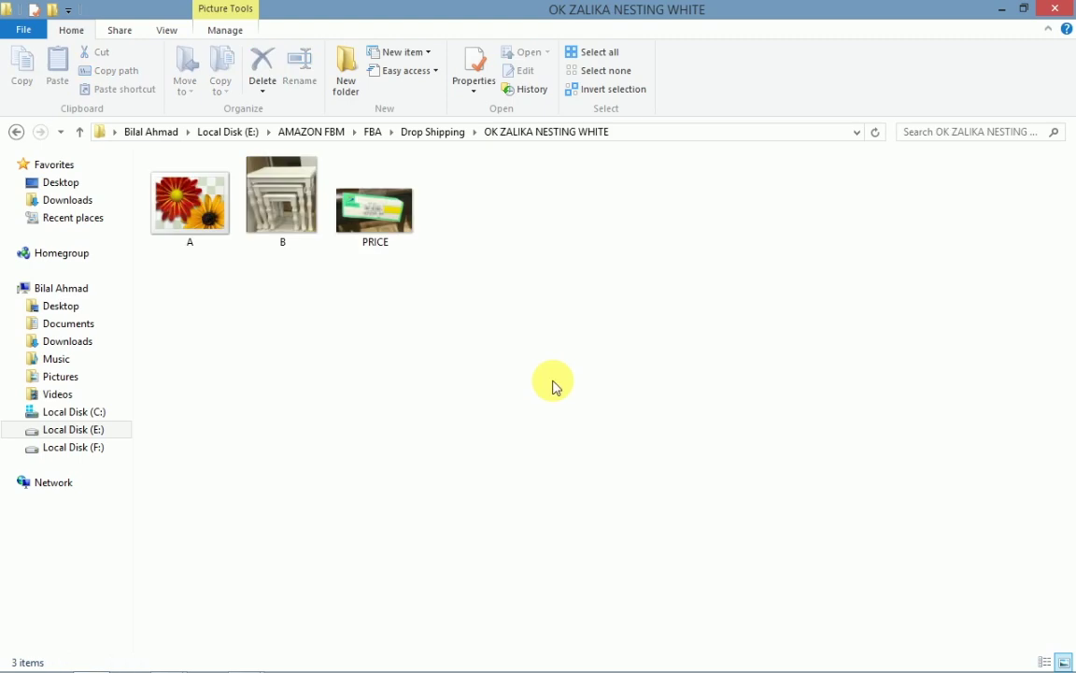
pyautogui.press('BackSpace')
# Step: View photo A in the OK vector Book Cabin folder, close it and return to Drop Shipping
pyautogui.press('Left')
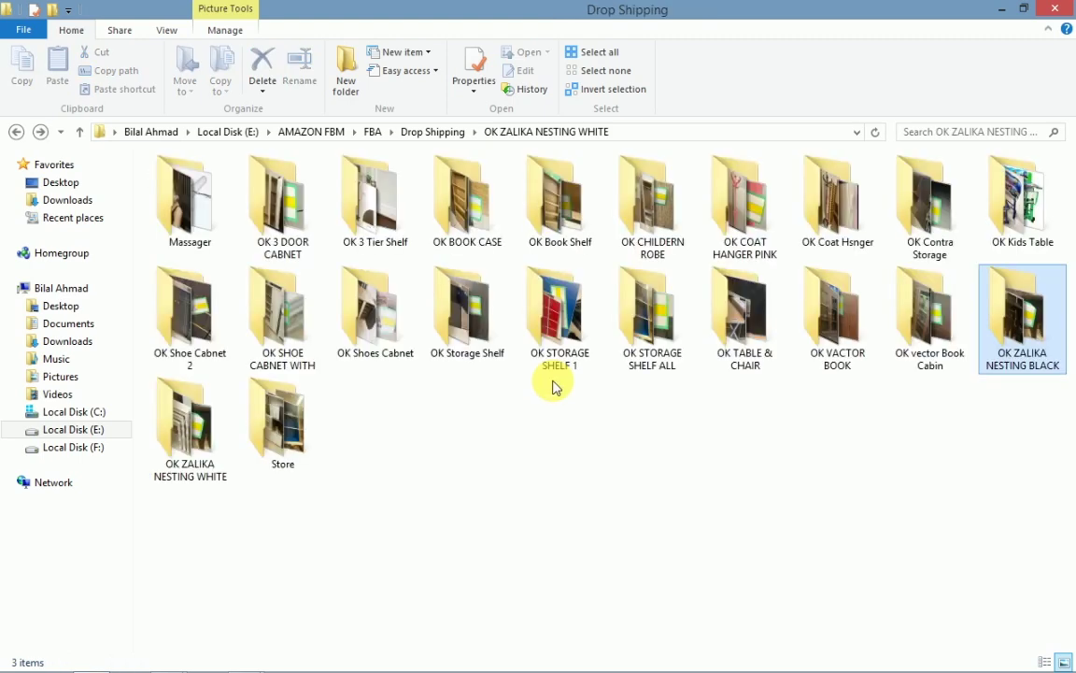
pyautogui.press('Left')
pyautogui.press('Return')
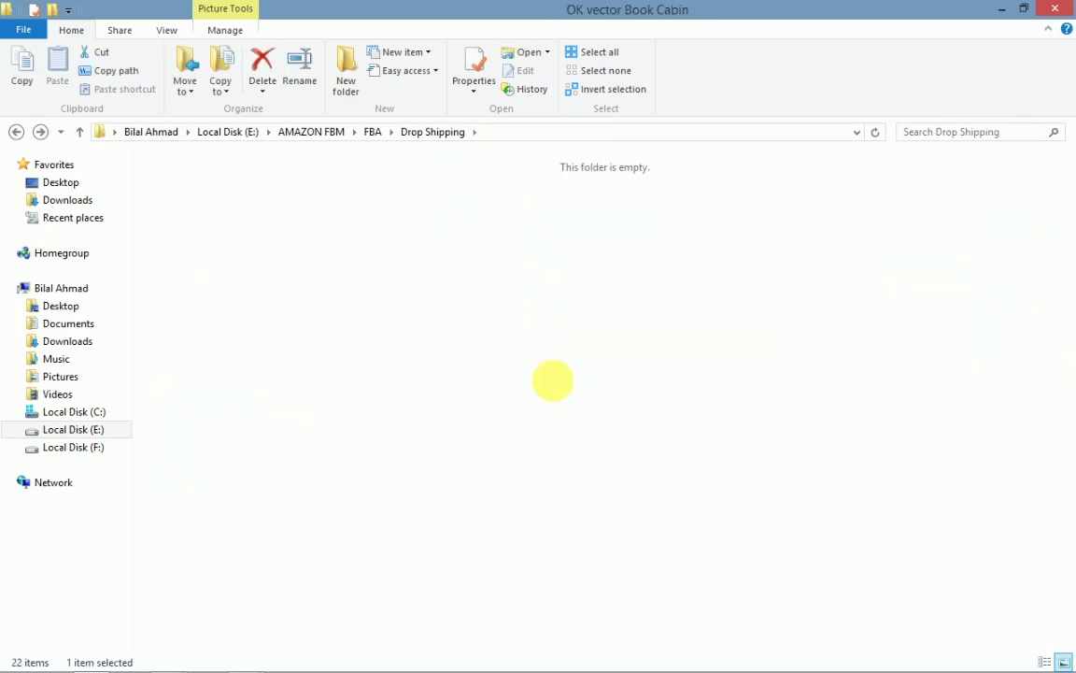
pyautogui.press('Right')
pyautogui.press('Left')
pyautogui.press('Return')
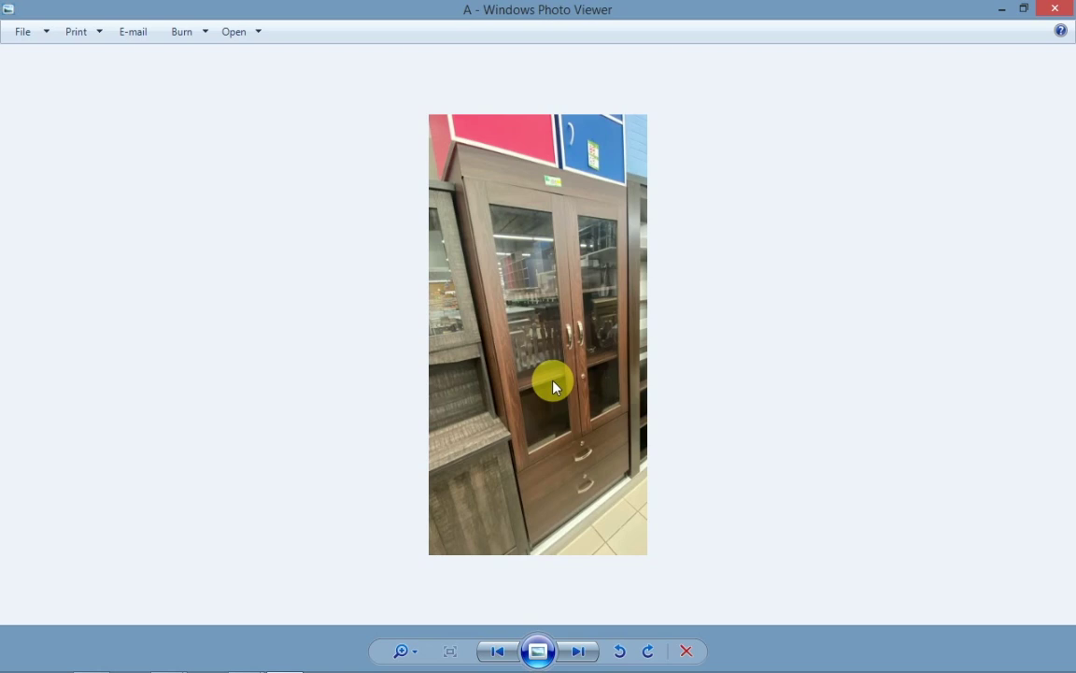
pyautogui.hotkey('alt', 'F4')
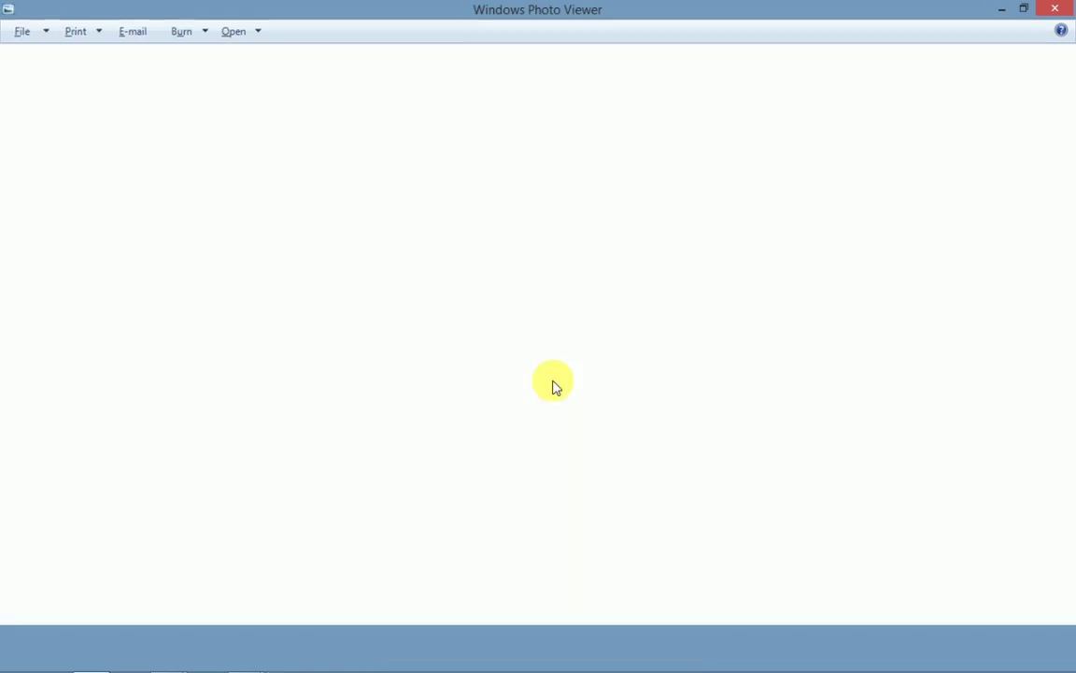
pyautogui.press('BackSpace')
# Step: View photo B in the OK STORAGE SHELF 1 folder, close it and return to Drop Shipping
pyautogui.press('Left')
pyautogui.press('Left')
pyautogui.press('Left')
pyautogui.press('Left')
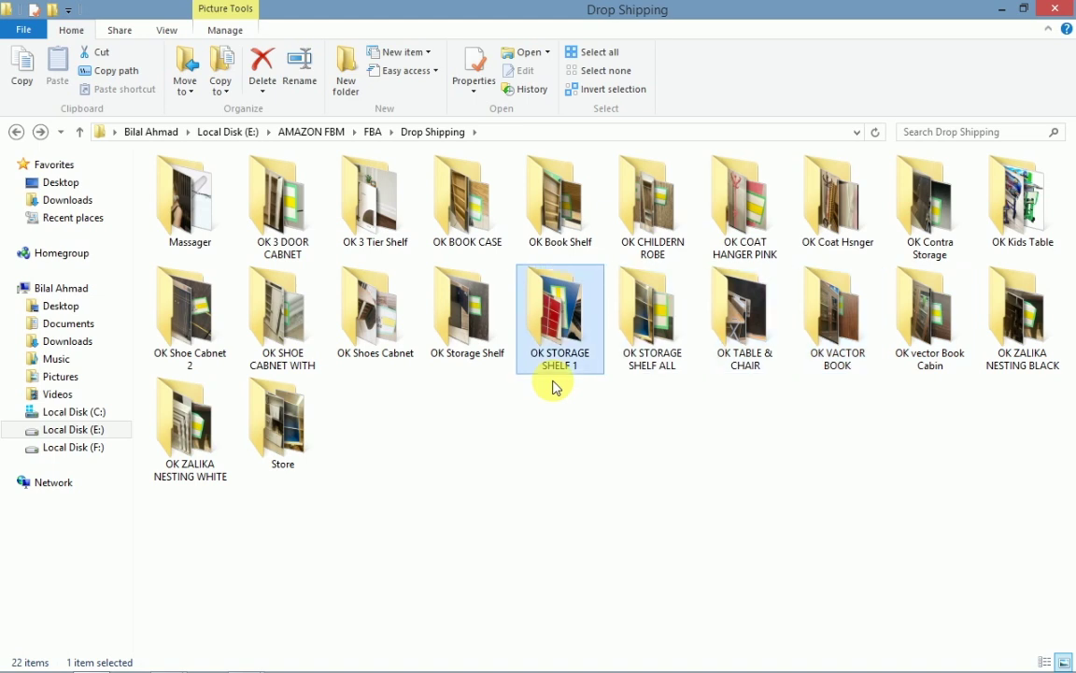
pyautogui.press('Return')
pyautogui.press('Right')
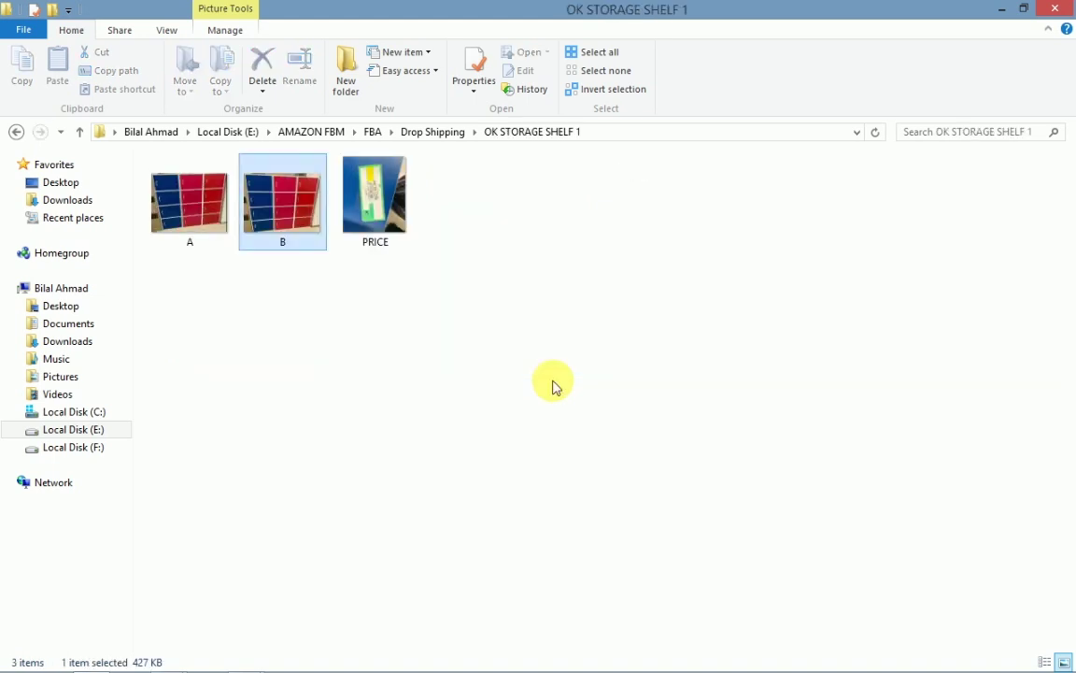
pyautogui.press('Return')
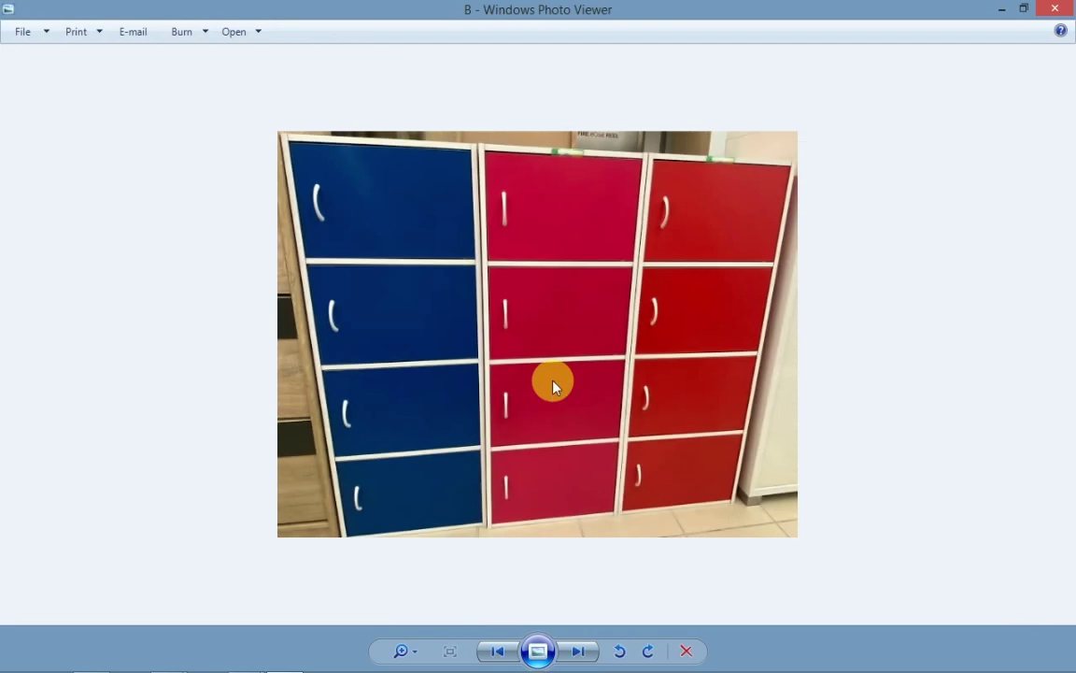
pyautogui.click(1055, 8)
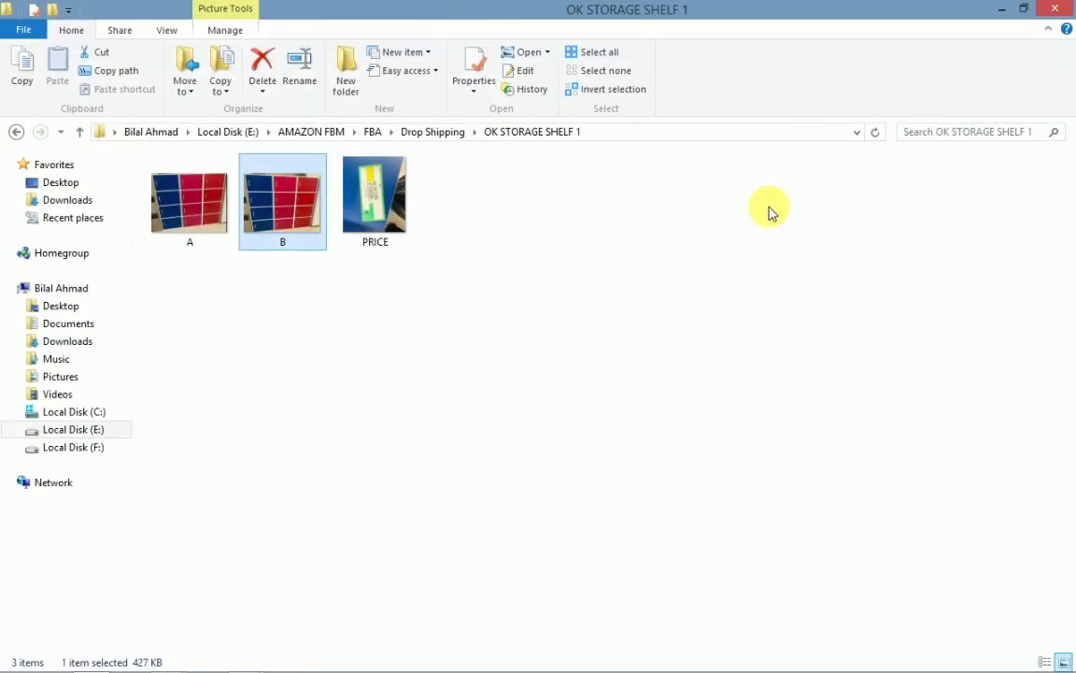
pyautogui.press('BackSpace')
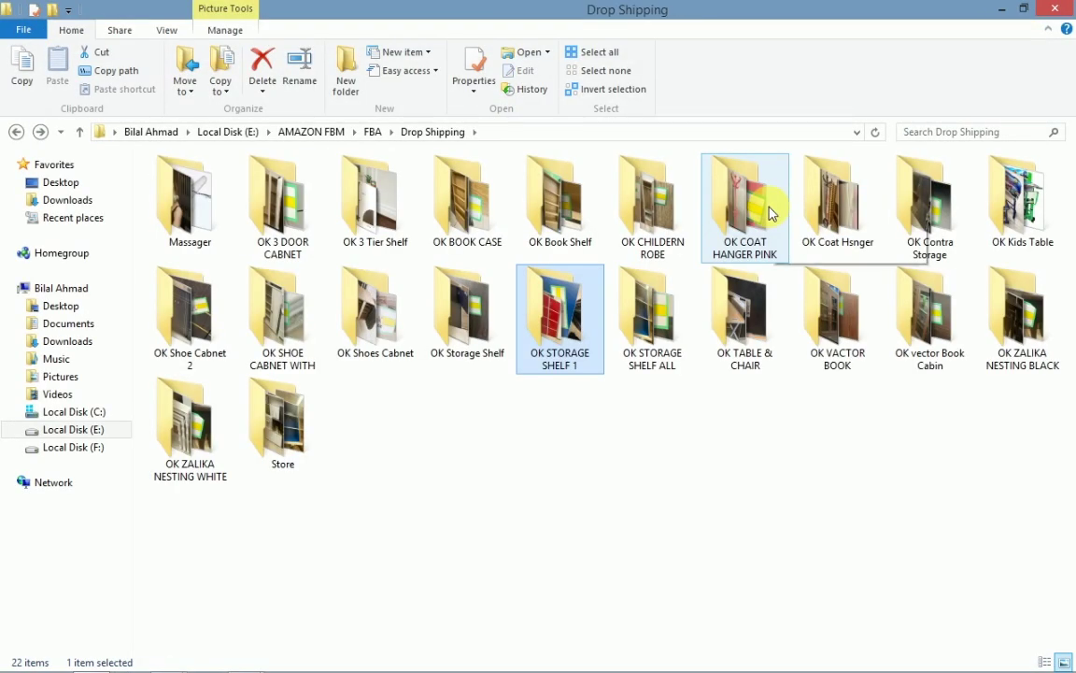
# Step: Check the contents of the OK Storage Shelf and OK Shoes Cabnet folders, returning to Drop Shipping after each
pyautogui.press('Left')
pyautogui.press('Return')
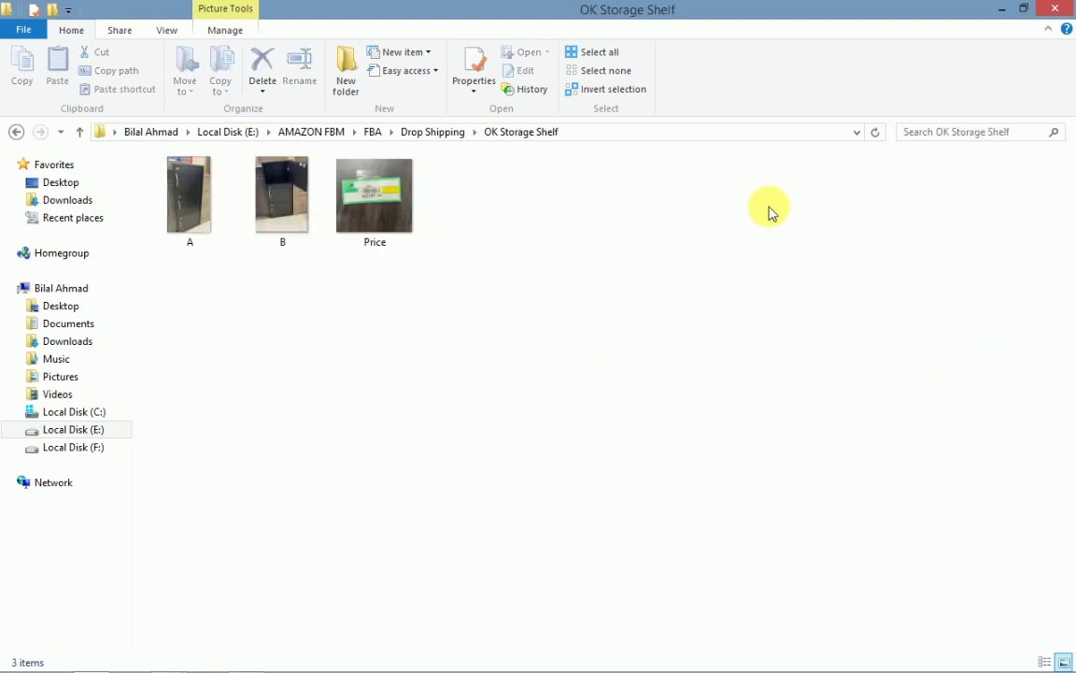
pyautogui.press('BackSpace')
pyautogui.press('Left')
pyautogui.press('Return')
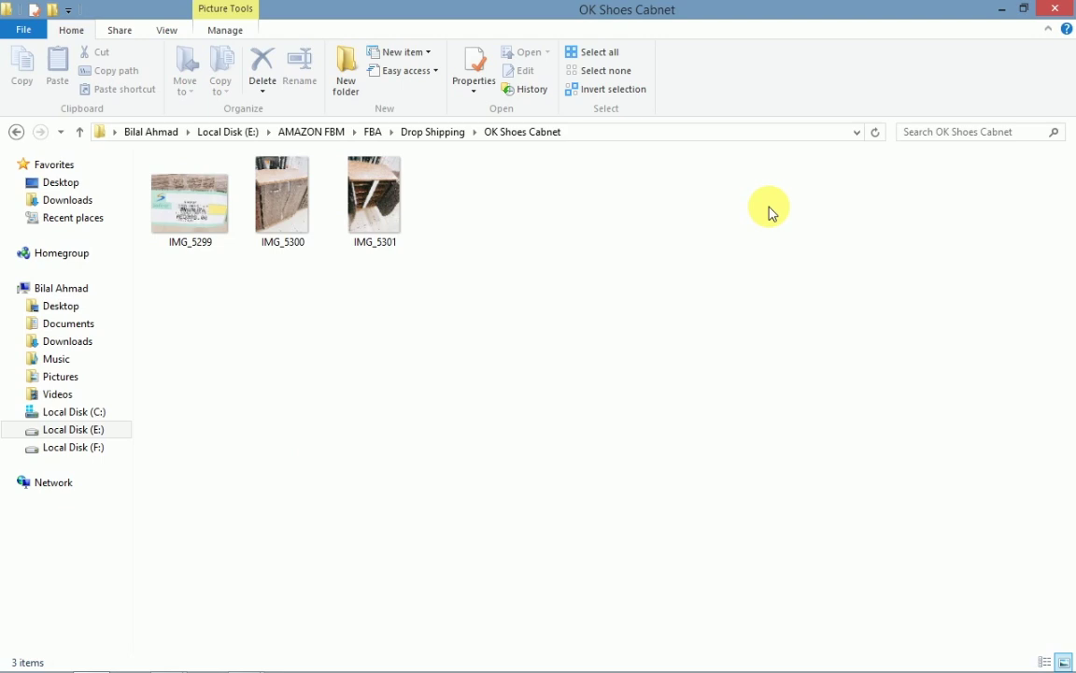
pyautogui.press('Right')
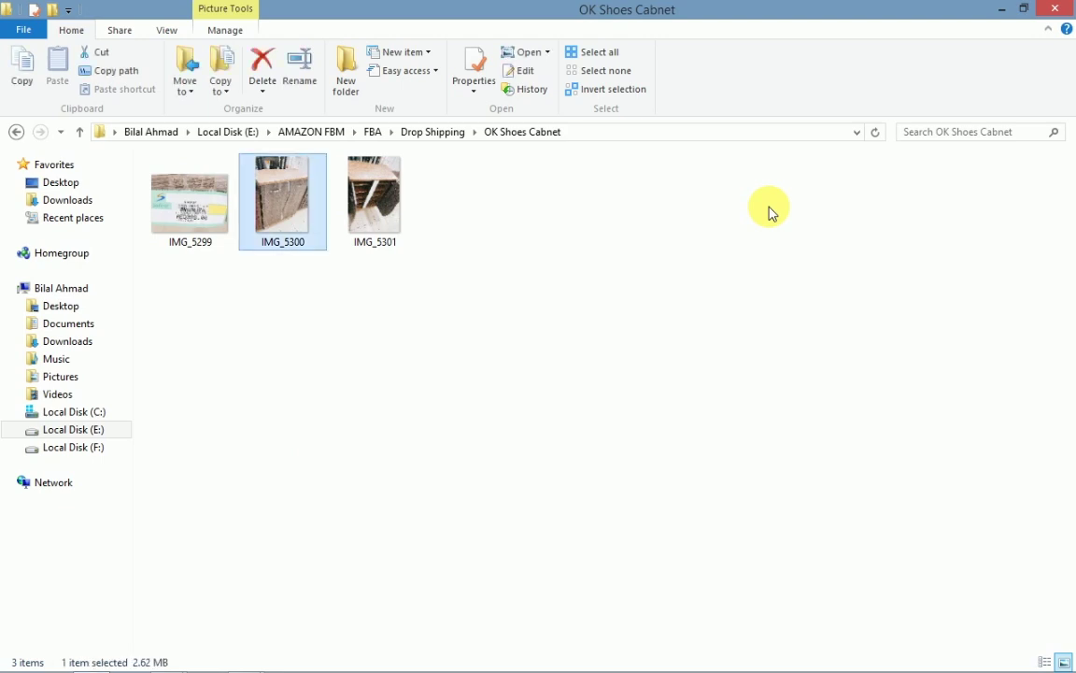
pyautogui.press('BackSpace')
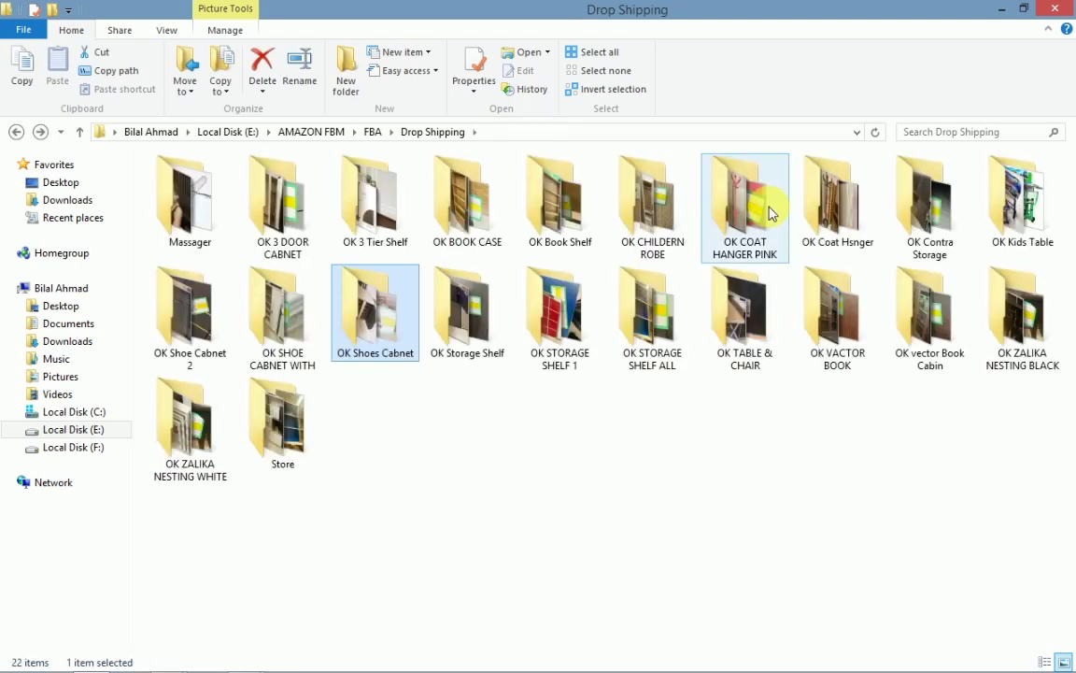
# Step: View photos A to D in the OK SHOE CABNET WITH folder, close the viewer and return to Drop Shipping
pyautogui.press('Left')
pyautogui.press('Return')
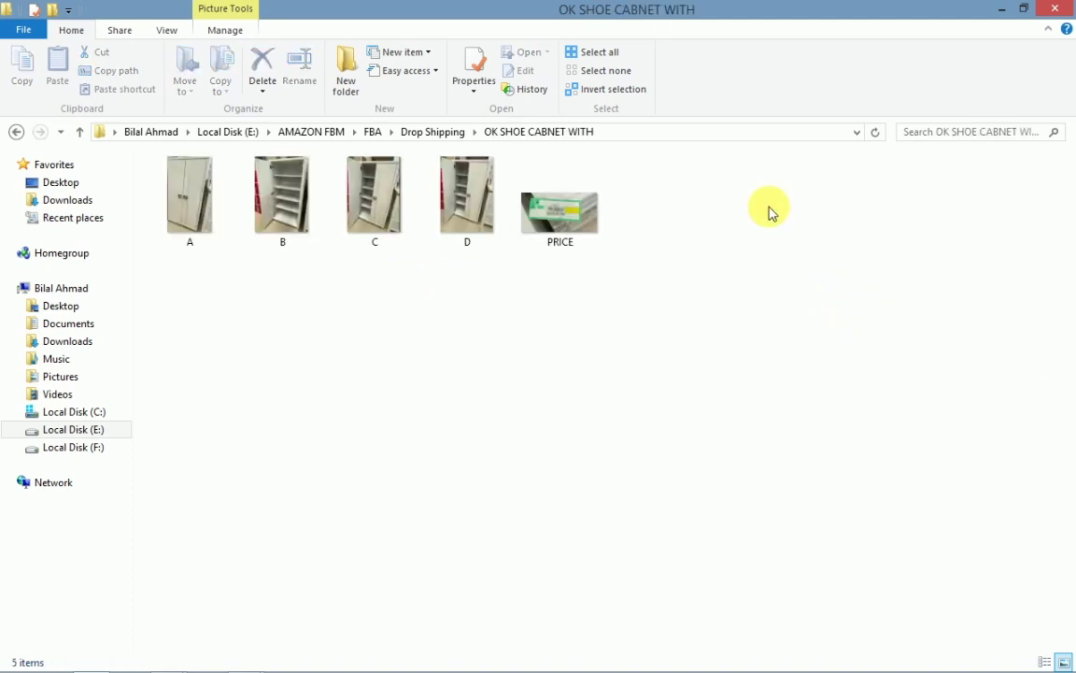
pyautogui.press('Right')
pyautogui.press('Left')
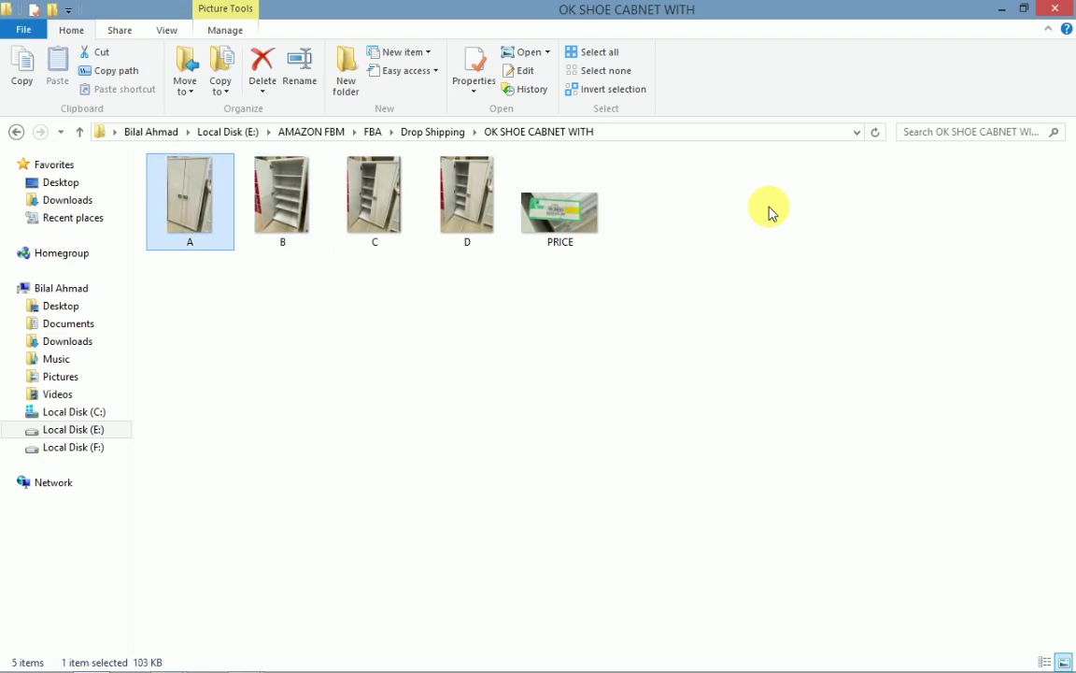
pyautogui.press('Return')
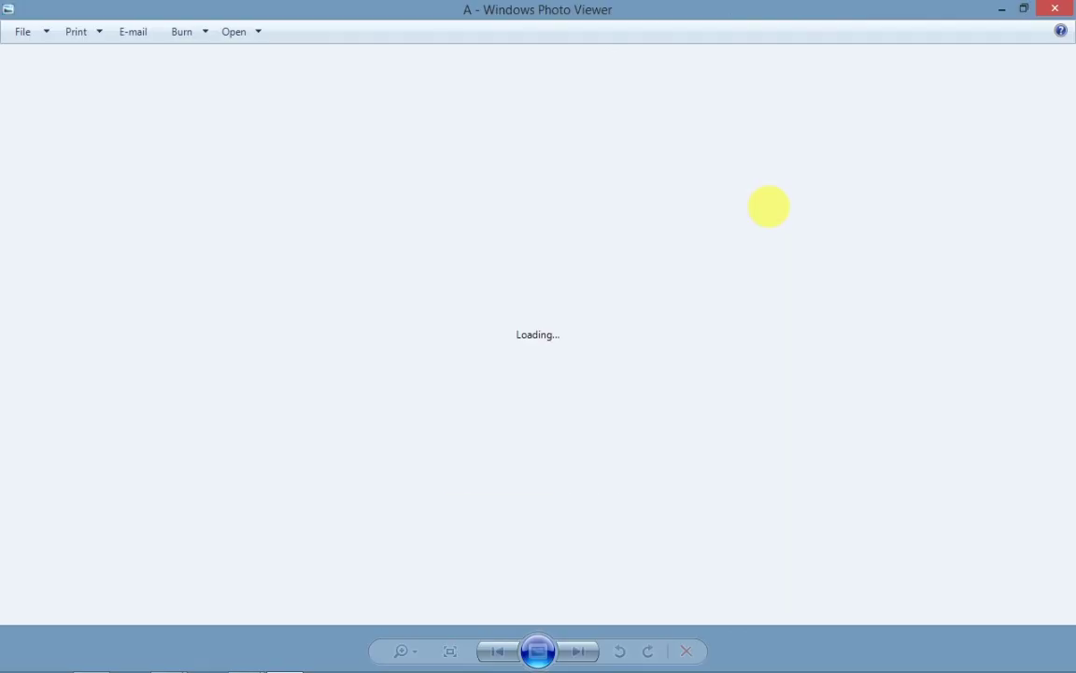
pyautogui.press('Right')
pyautogui.press('Right')
pyautogui.press('Right')
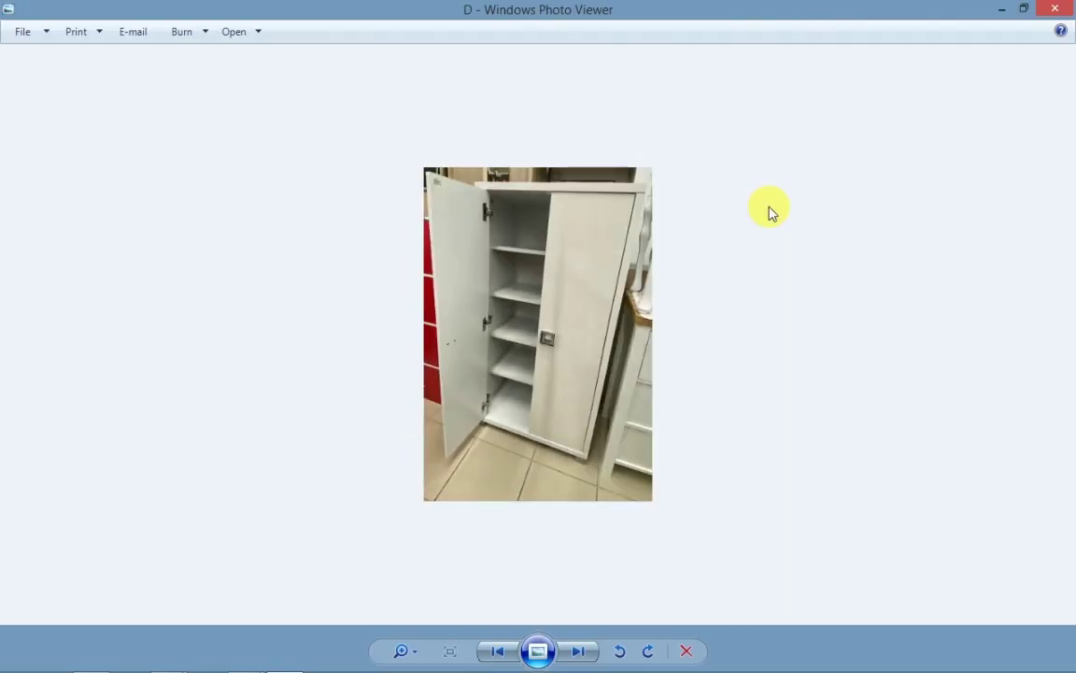
pyautogui.click(1059, 8)
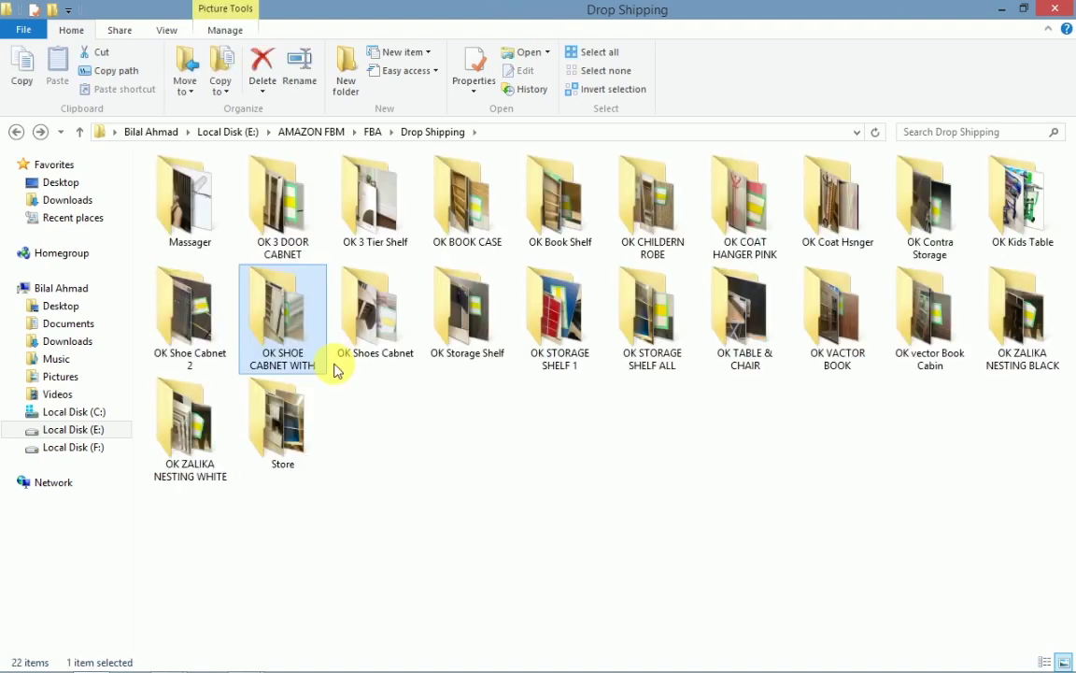
# Step: Select the OK 3 Tier Shelf folder and switch to the Amazon.ae home page in Chrome
pyautogui.click(337, 185)
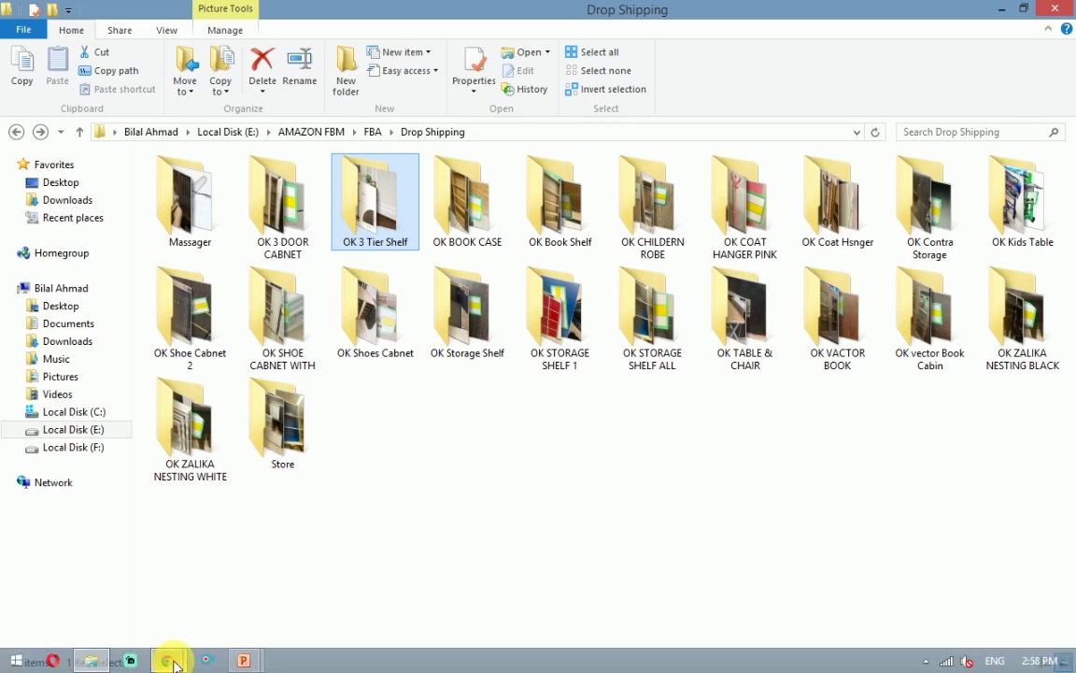
pyautogui.click(168, 660)
pyautogui.click(171, 598)
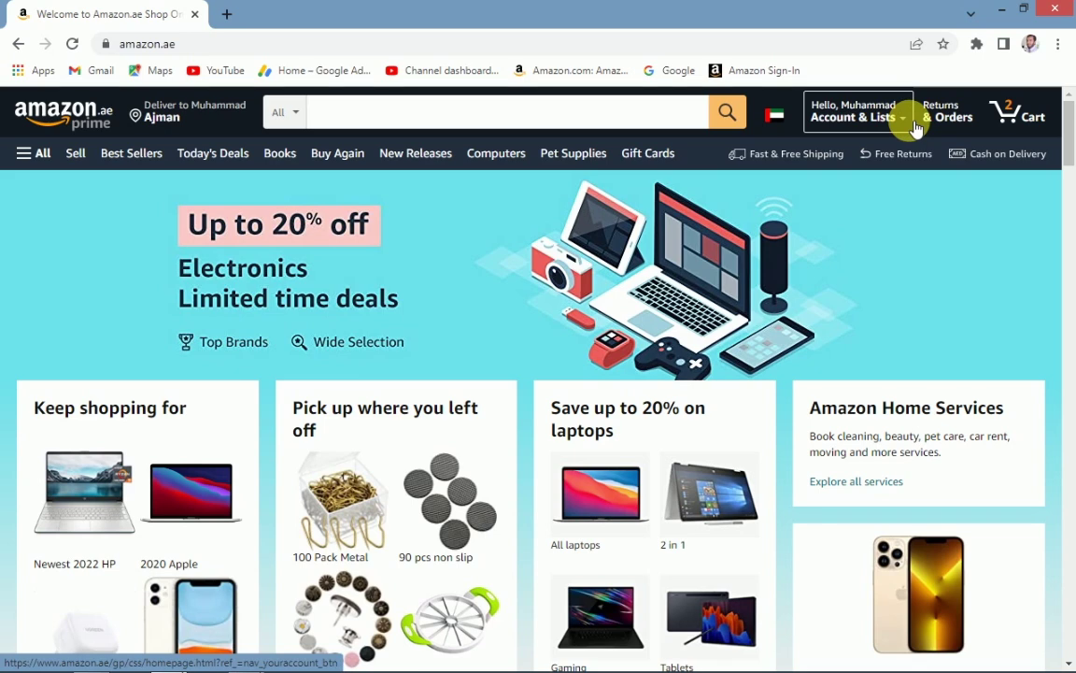
# Step: Open the seller account from the Amazon.ae account options and sign in to Seller Central with the prefilled credentials
pyautogui.moveTo(914, 127)
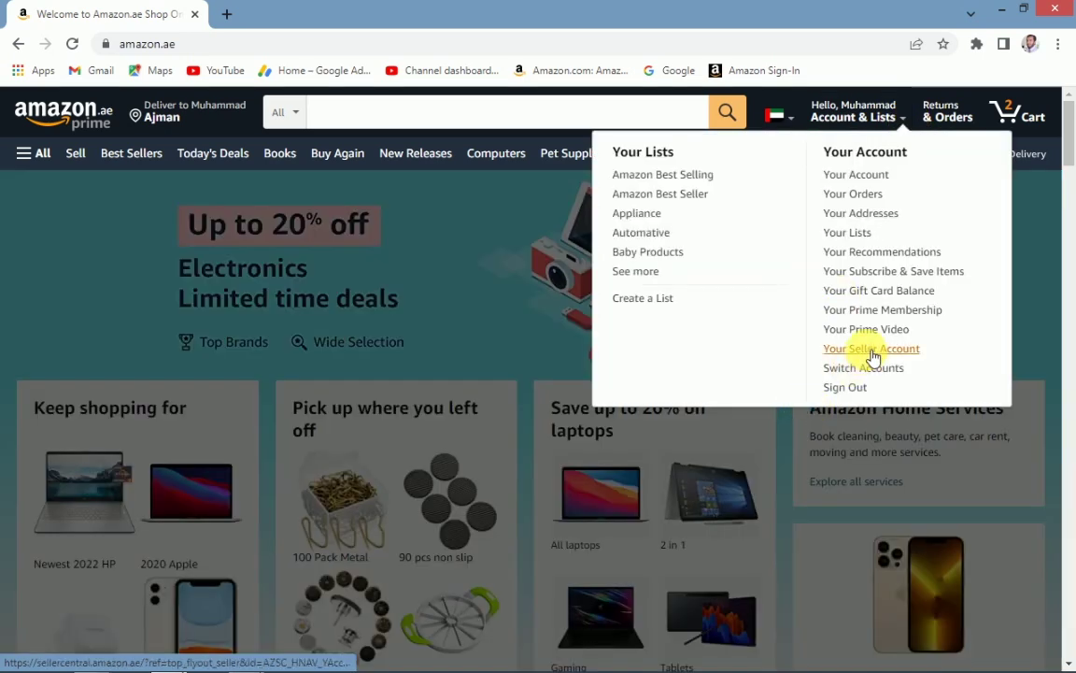
pyautogui.click(873, 355)
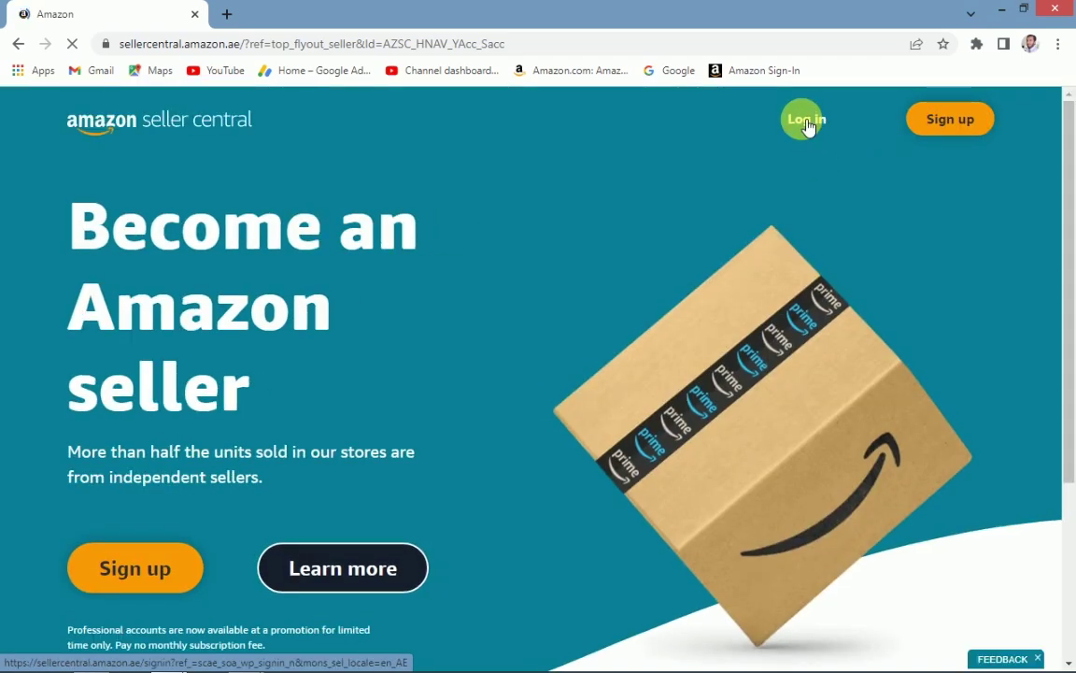
pyautogui.click(806, 121)
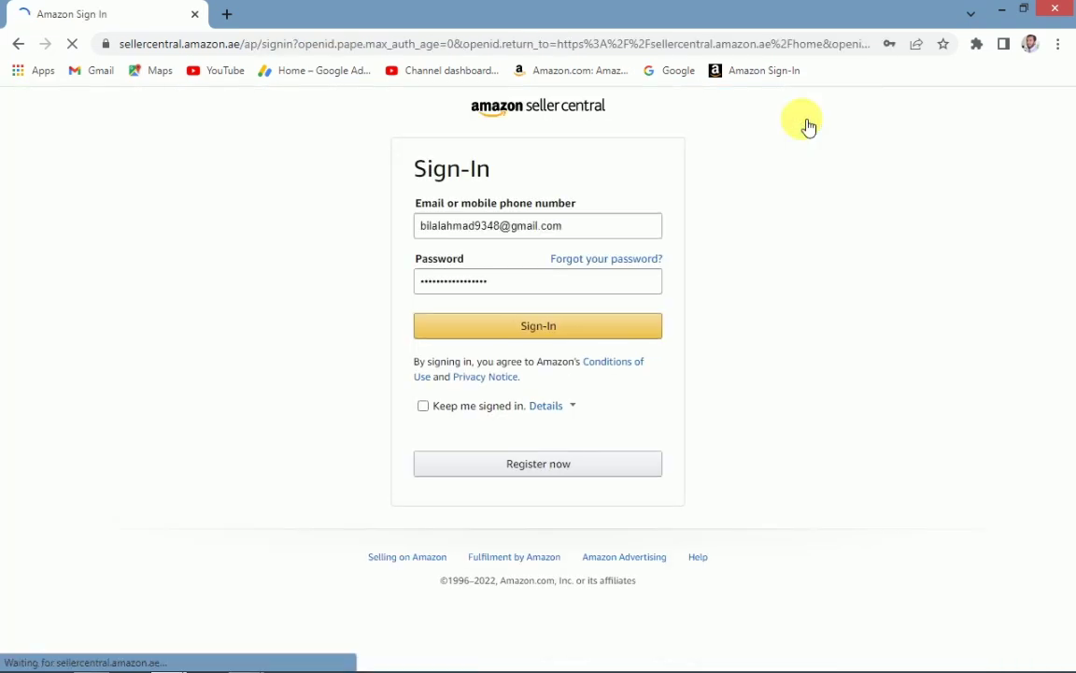
pyautogui.click(565, 325)
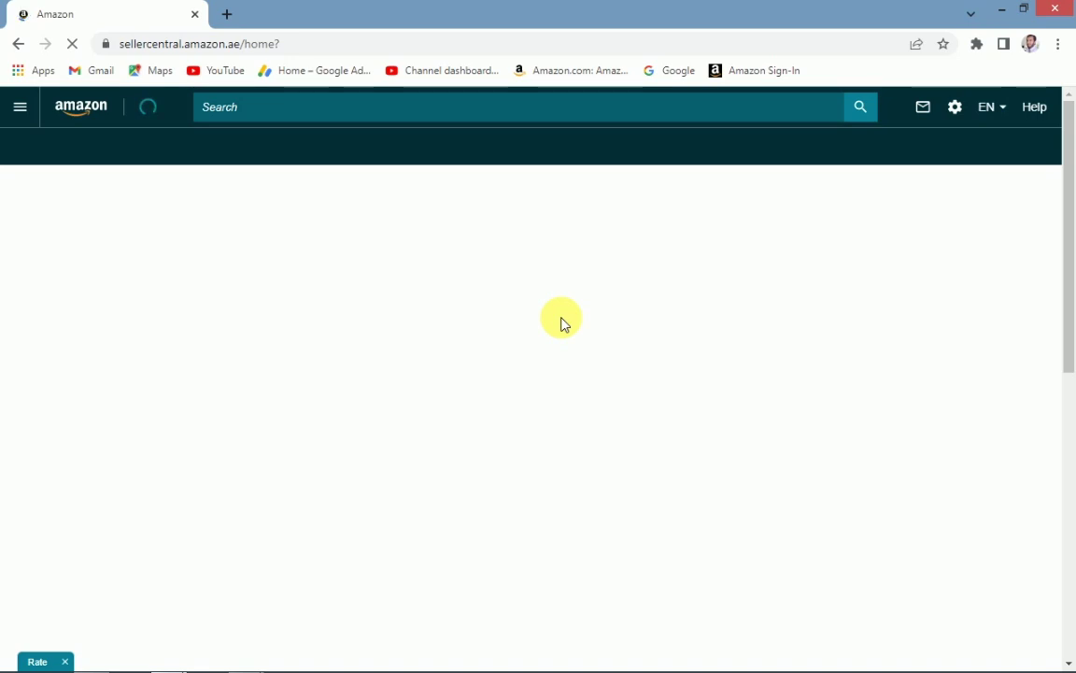
# Step: Open the Manage Inventory page in Seller Central
pyautogui.click(23, 111)
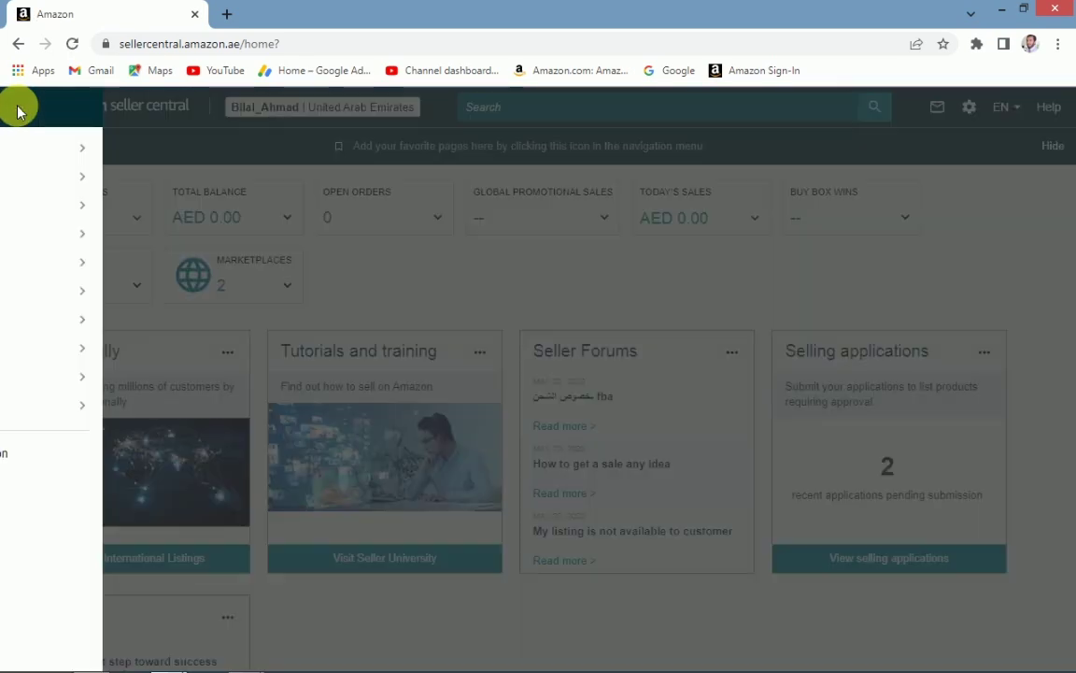
pyautogui.moveTo(75, 177)
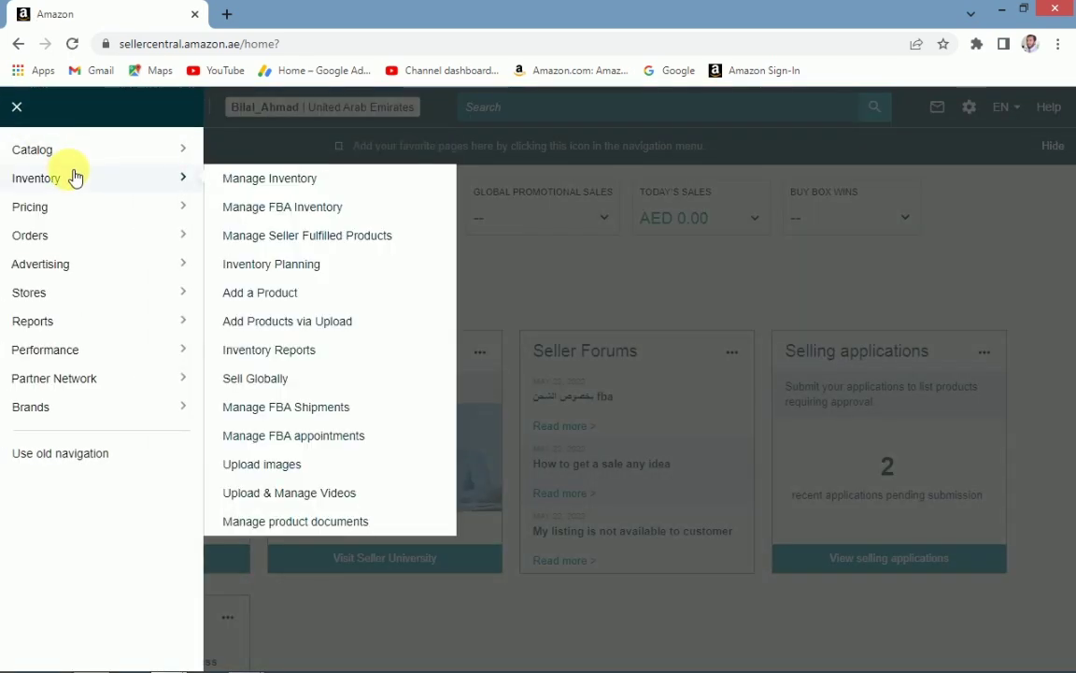
pyautogui.click(242, 182)
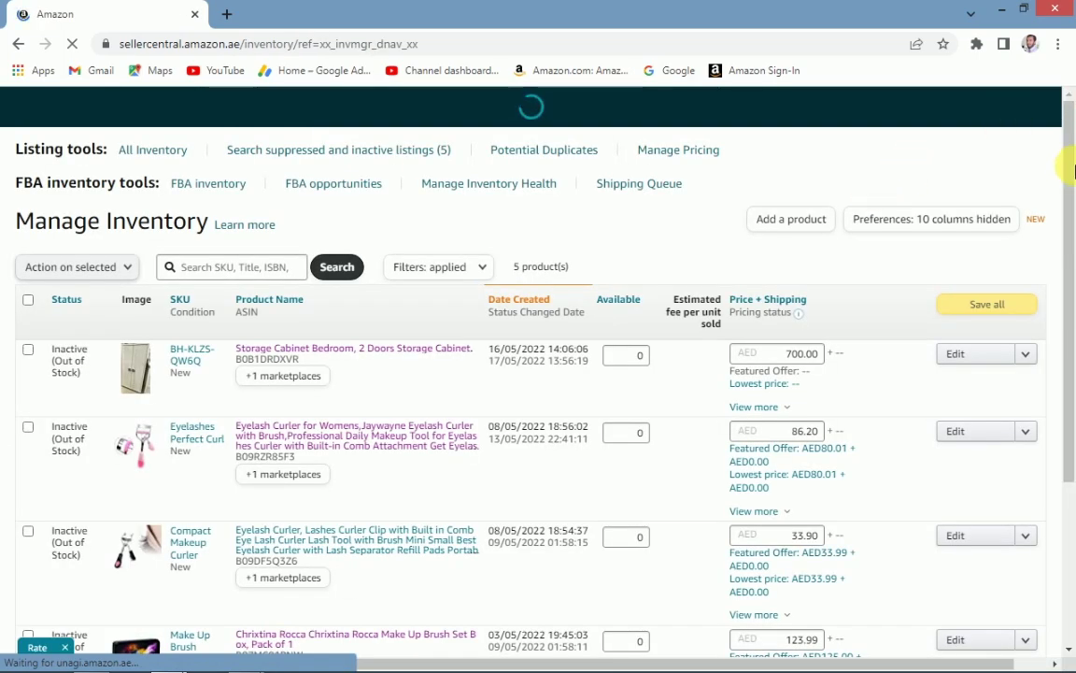
# Step: Open the Amazon.ae listing of the Storage Cabinet Bedroom, 2 Doors product and examine its photos, availability and description
pyautogui.moveTo(1069, 173); pyautogui.dragTo(1066, 193)
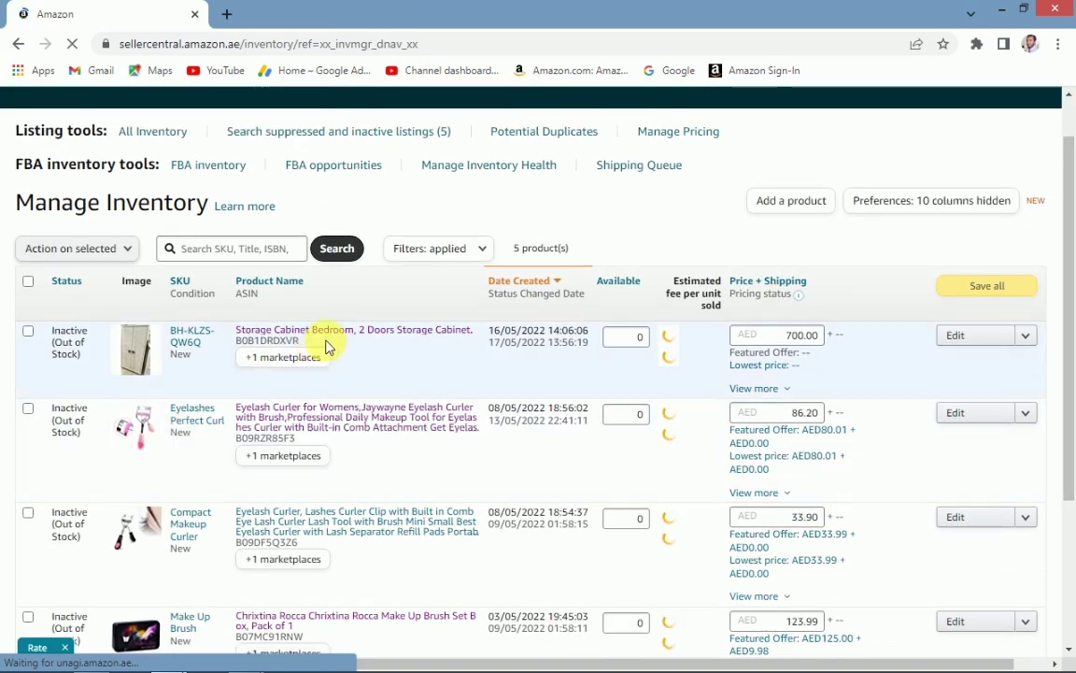
pyautogui.click(340, 333)
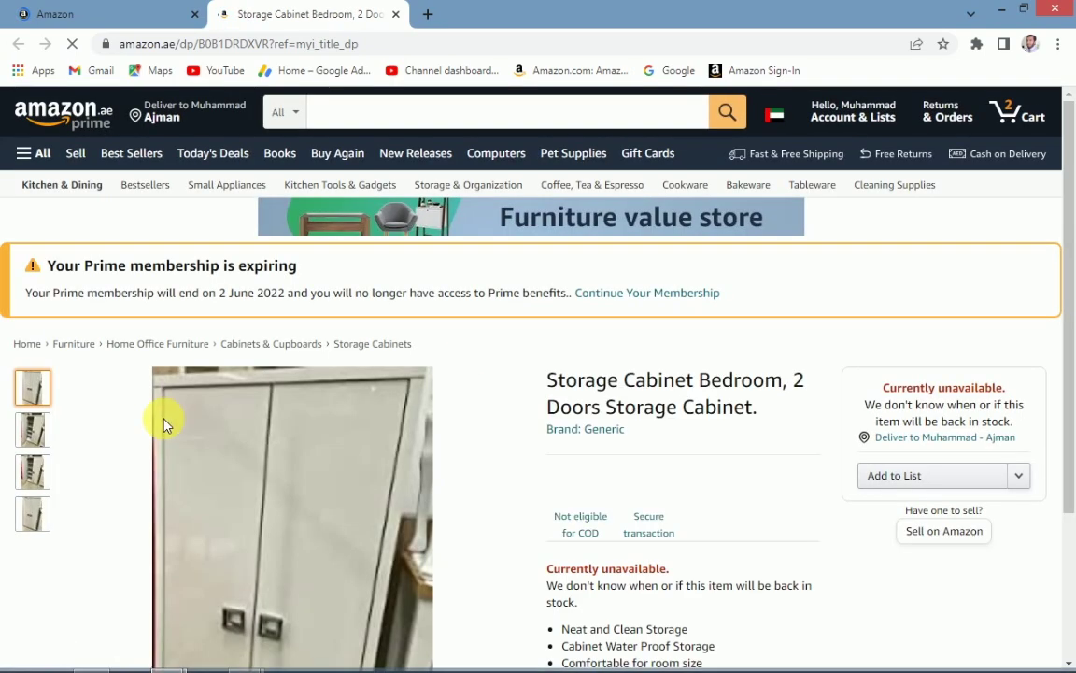
pyautogui.moveTo(1074, 220); pyautogui.dragTo(1071, 276)
pyautogui.scroll(-1, 1018, 271)
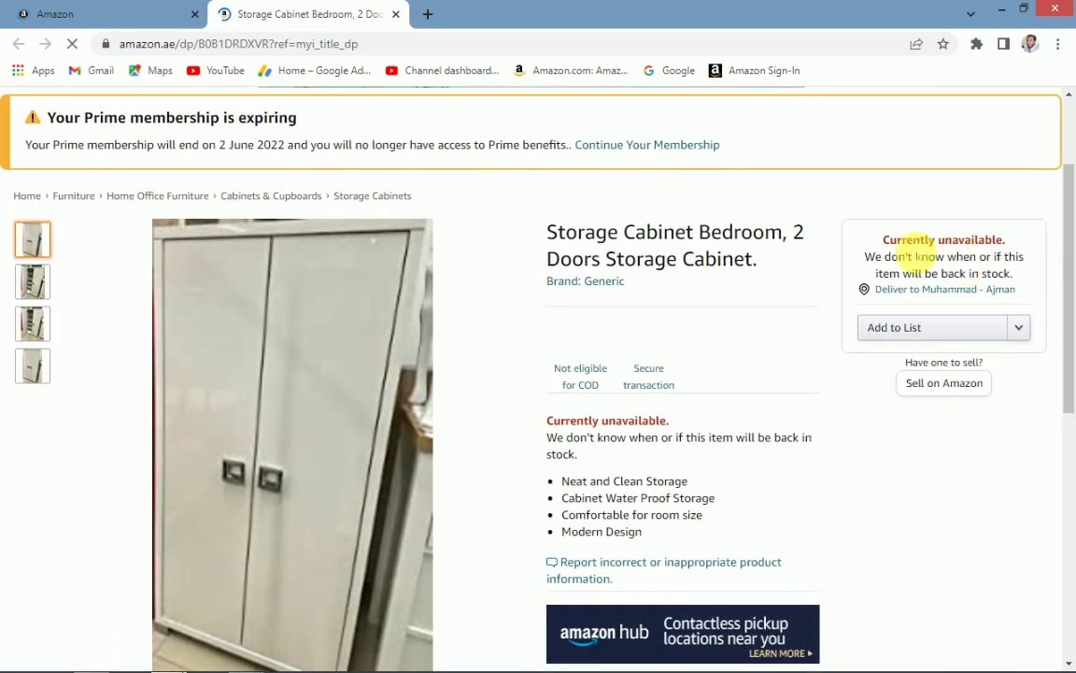
# Step: Return to Manage Inventory and highlight the available quantity of the Storage Cabinet Bedroom product
pyautogui.click(160, 11)
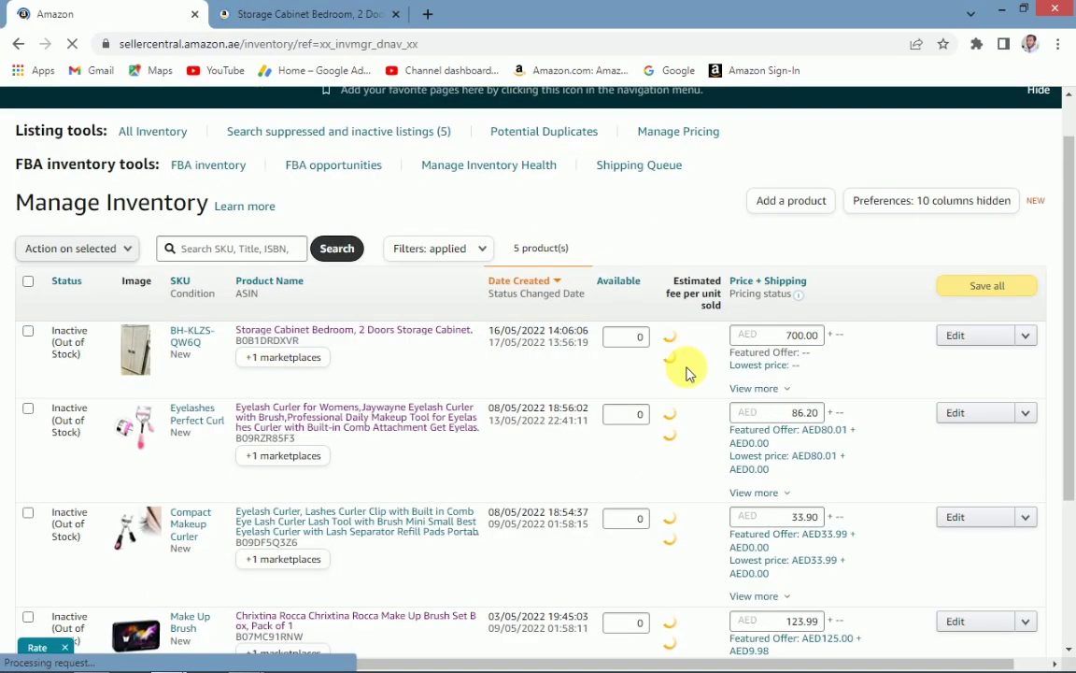
pyautogui.click(643, 337)
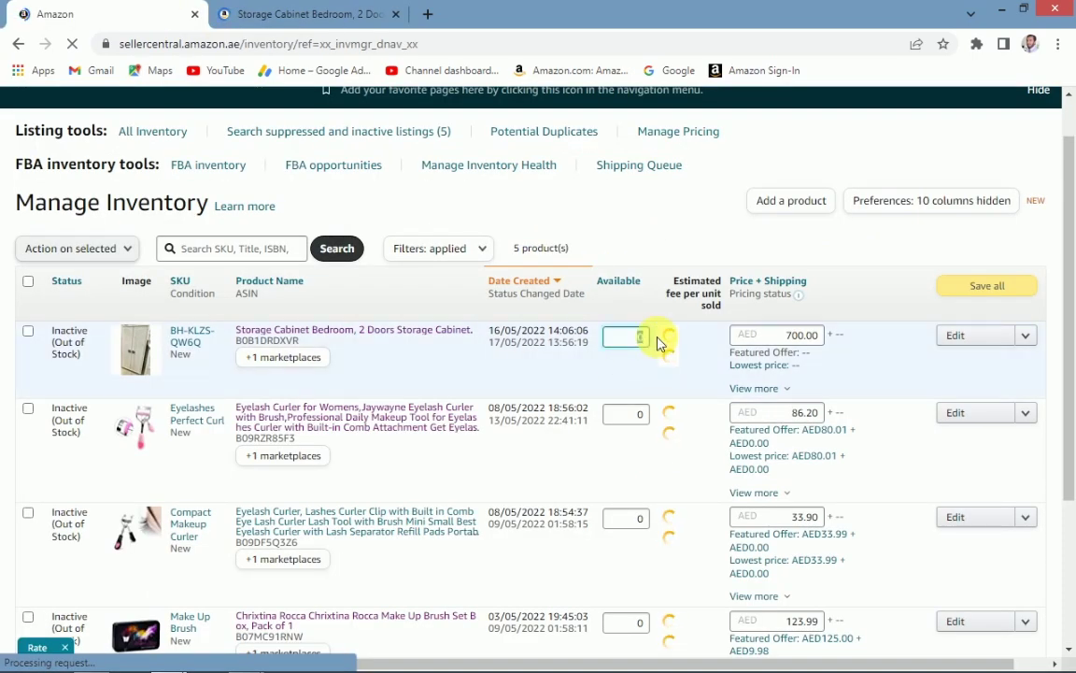
pyautogui.doubleClick(639, 338)
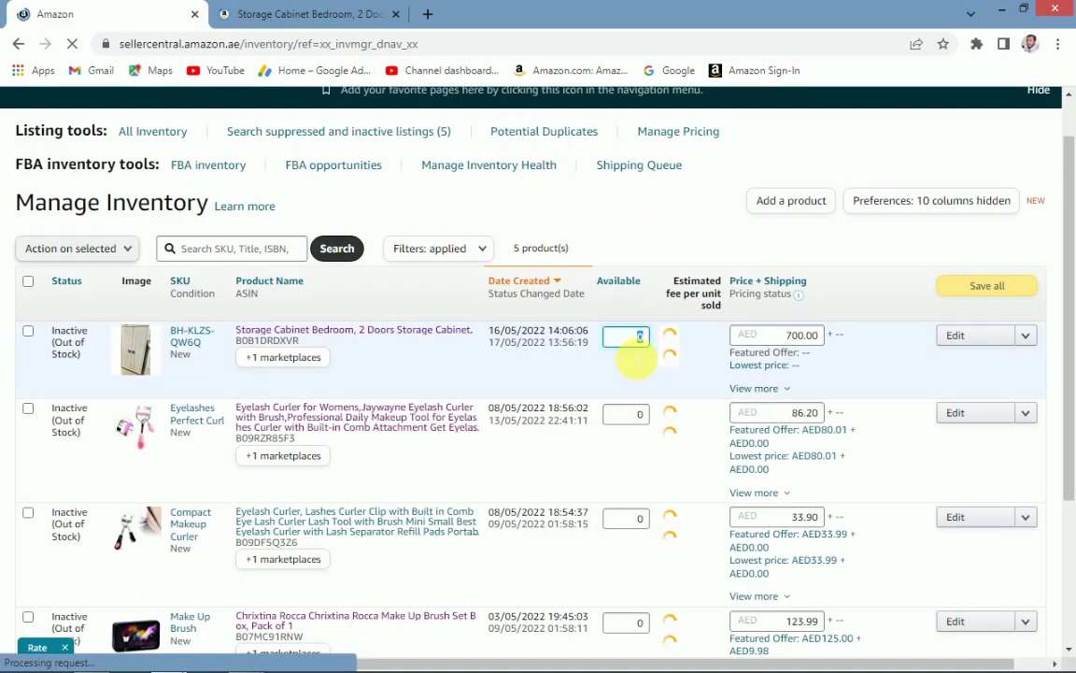
# Step: Go back to the Storage Cabinet Bedroom listing and look through its product page
pyautogui.click(350, 9)
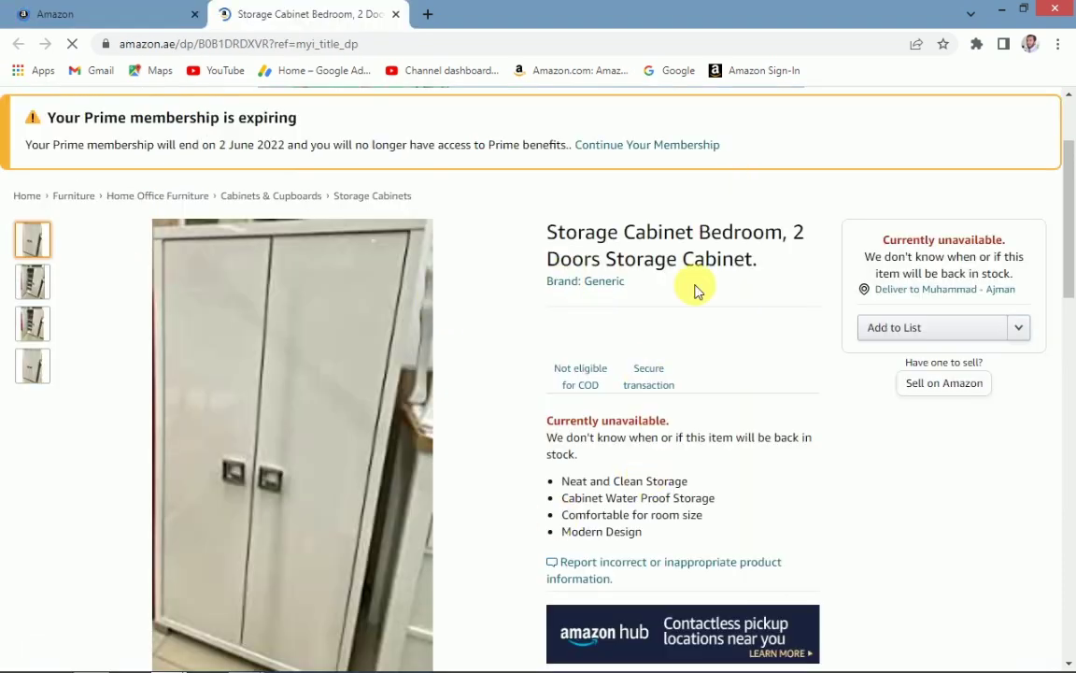
pyautogui.moveTo(1069, 223); pyautogui.dragTo(1068, 411)
pyautogui.scroll(-1, 1073, 327)
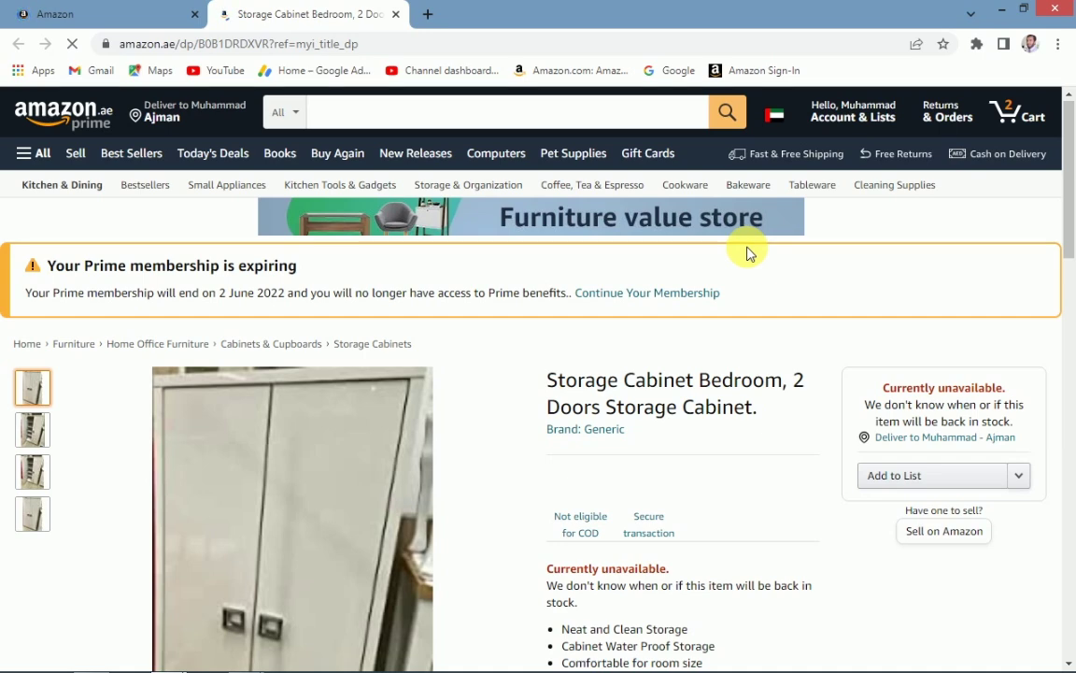
# Step: Return to Manage Inventory, review the remaining products, and choose to wait for the unresponsive page
pyautogui.click(100, 10)
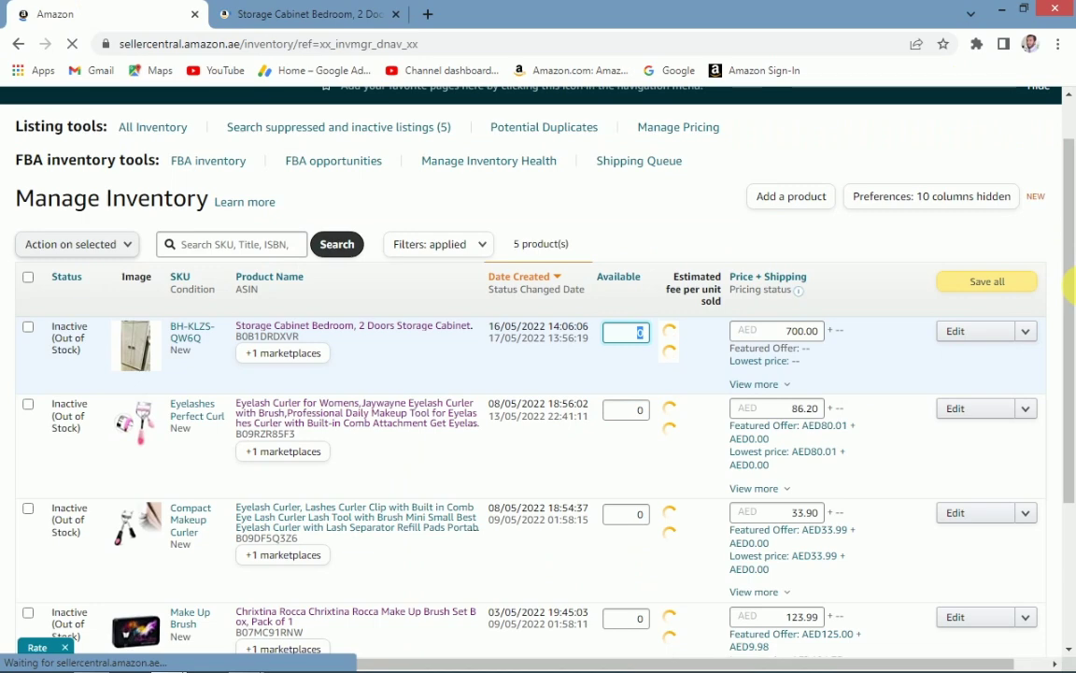
pyautogui.scroll(-3, 1069, 290)
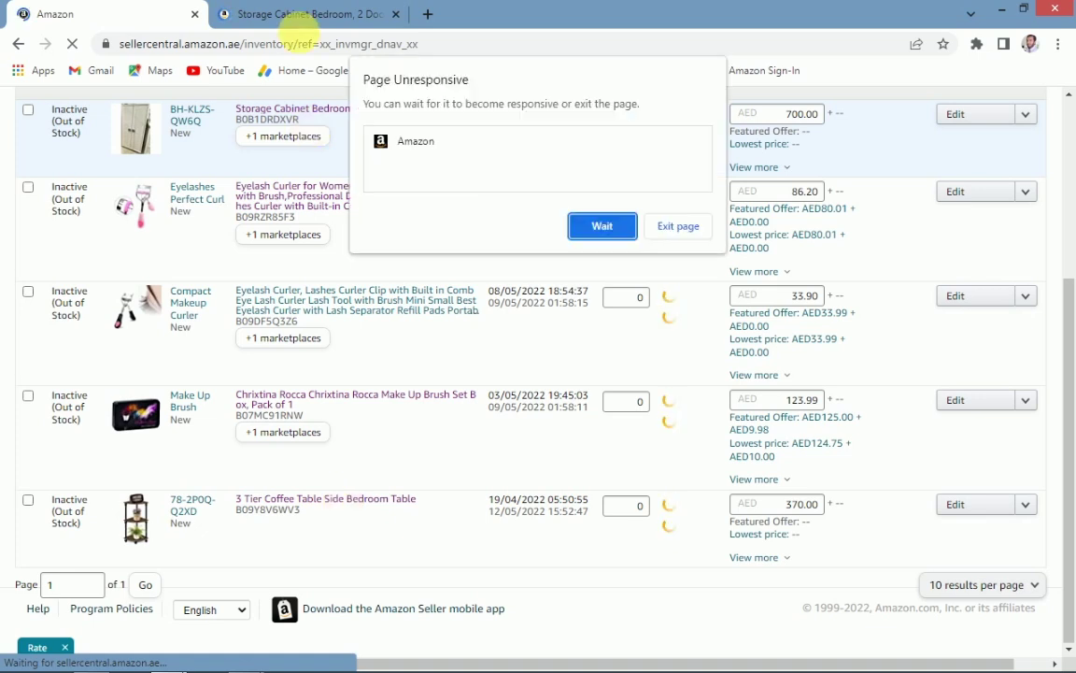
pyautogui.click(614, 230)
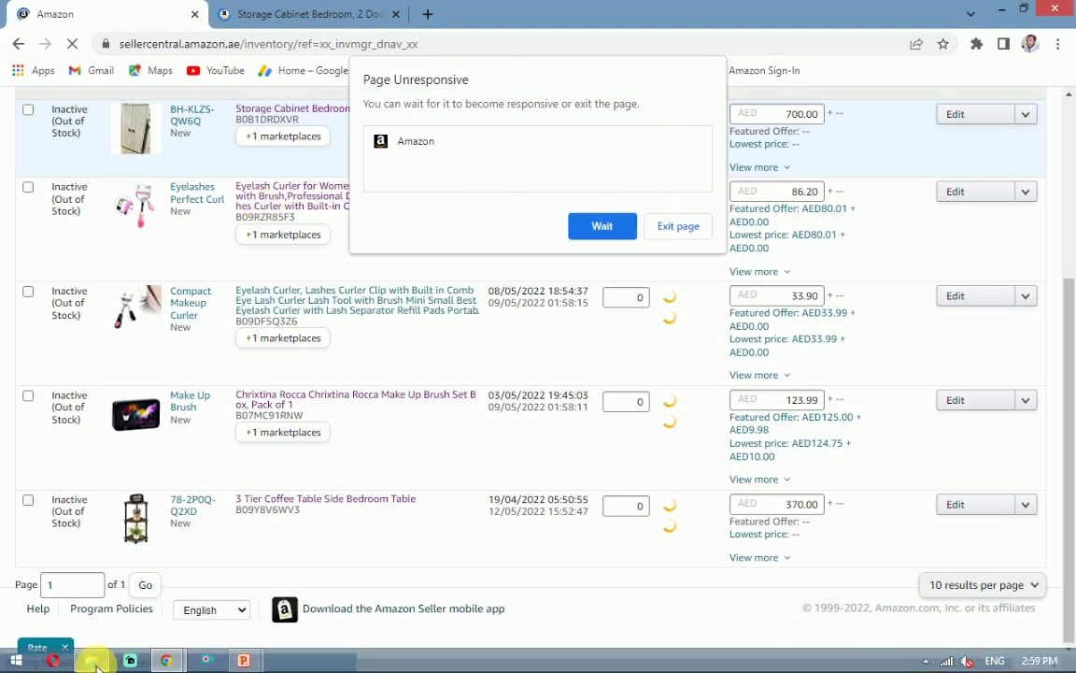
# Step: Look at the Drop Shipping folder in File Explorer and return to the Chrome window with Manage Inventory
pyautogui.click(95, 662)
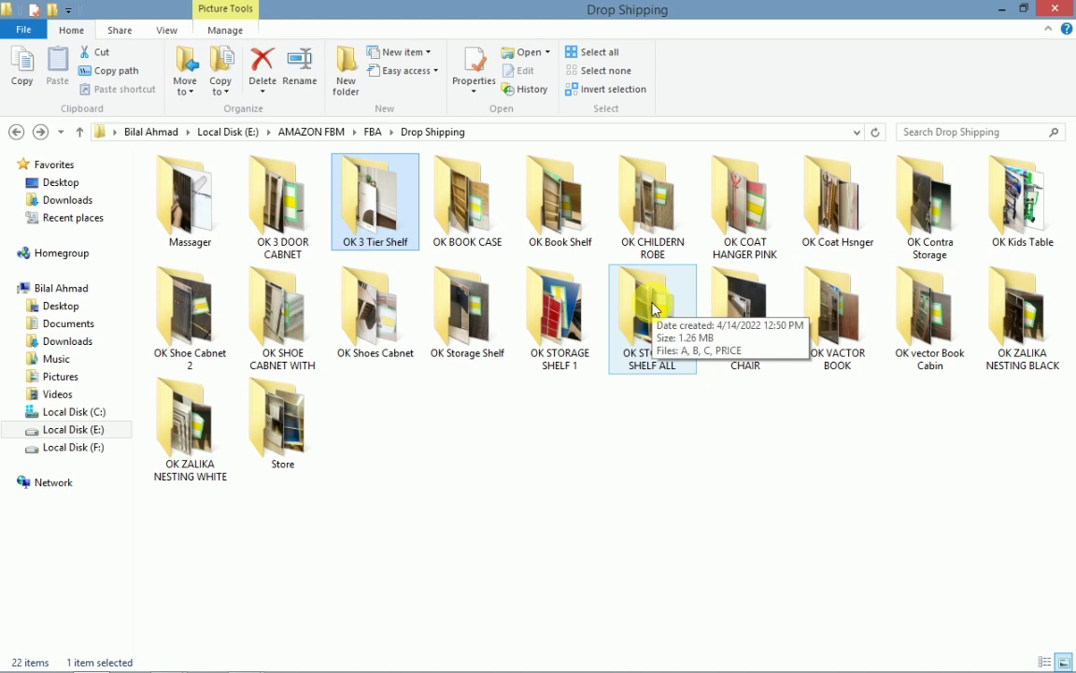
pyautogui.moveTo(361, 665)
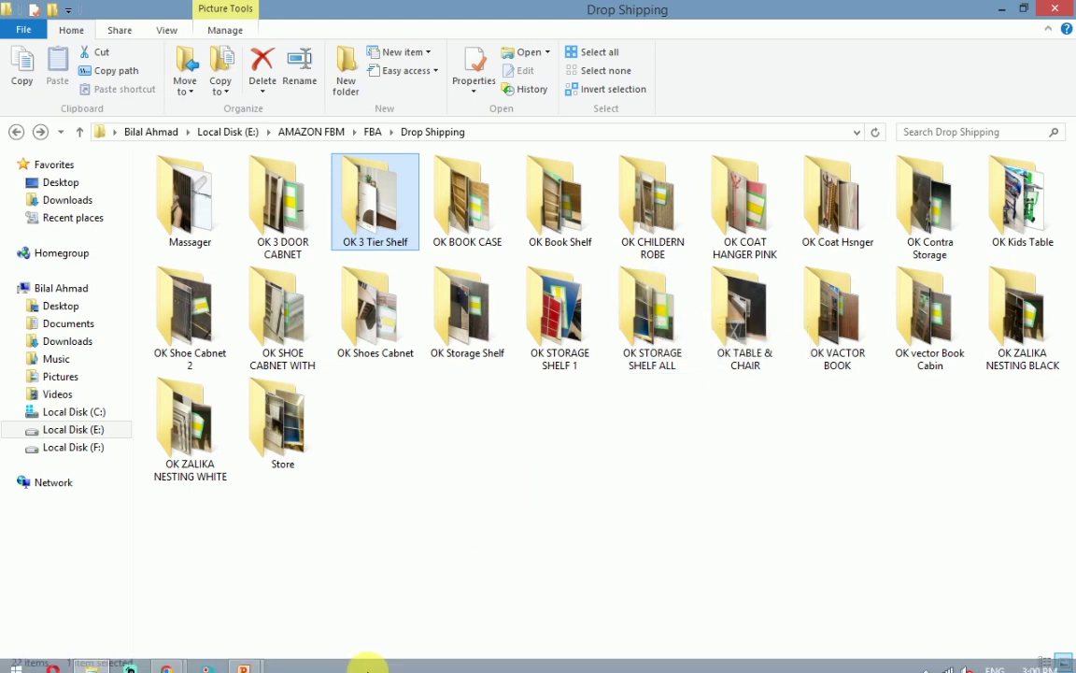
pyautogui.moveTo(181, 664)
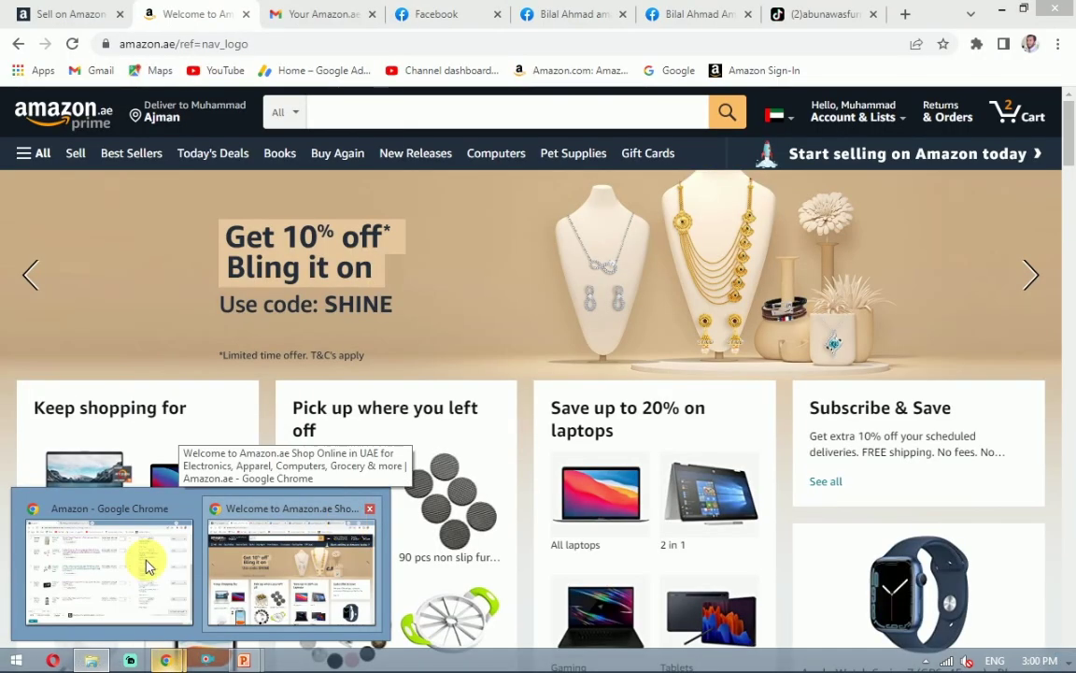
pyautogui.moveTo(131, 565)
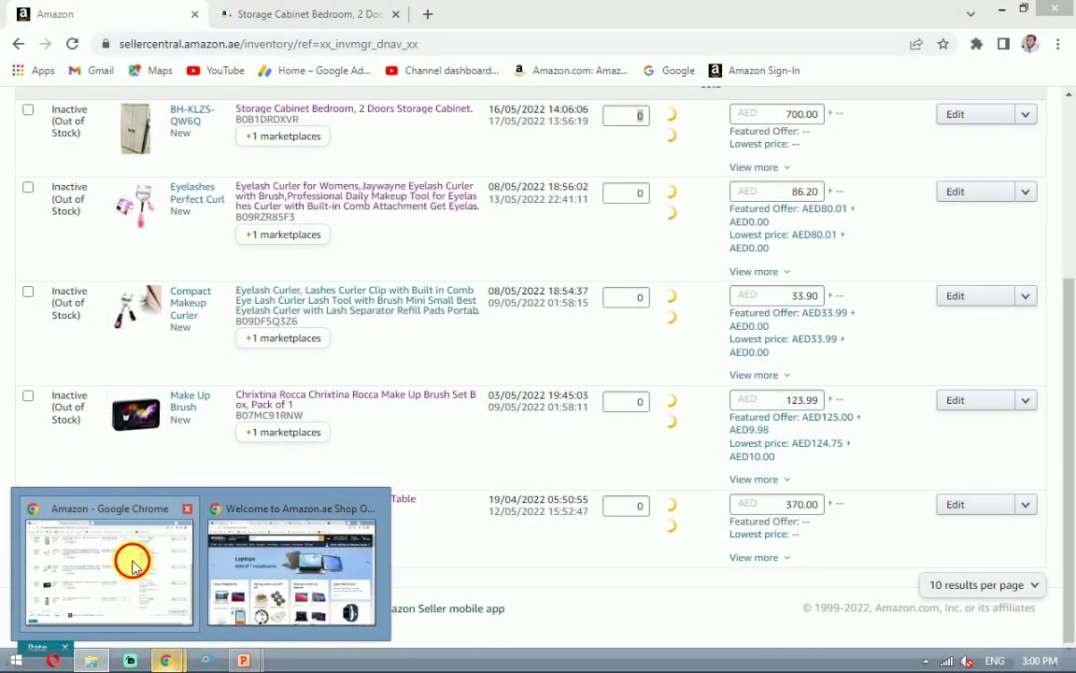
pyautogui.click(131, 566)
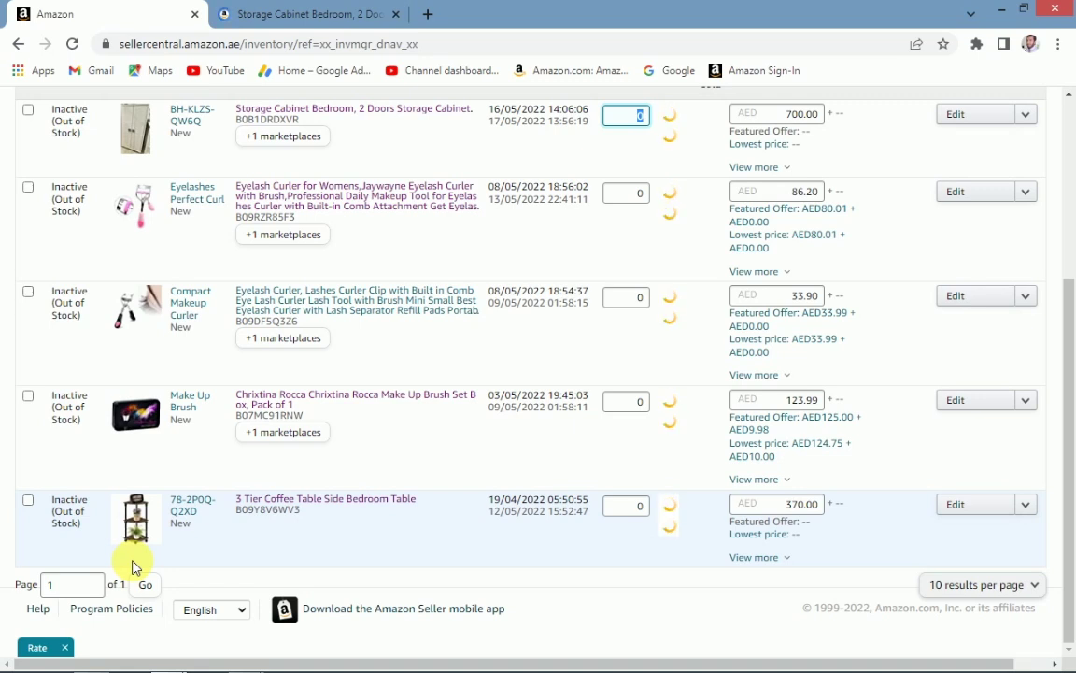
# Step: Open the Amazon.ae listing of the 3 Tier Coffee Table Side Bedroom Table and examine its photos and item details
pyautogui.click(342, 505)
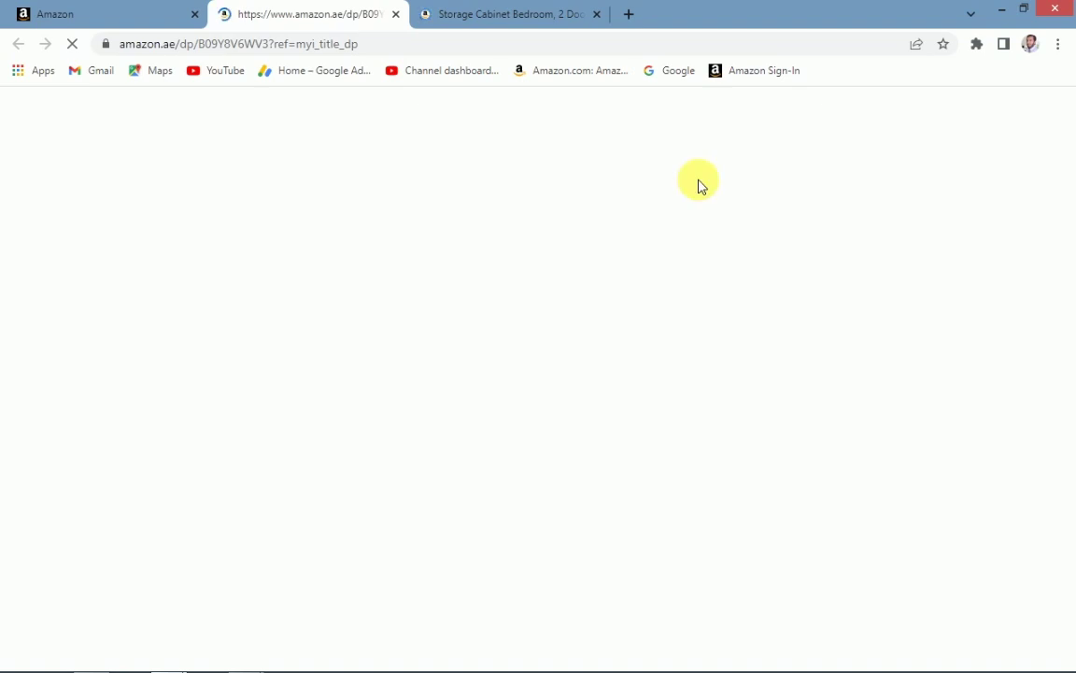
pyautogui.click(56, 9)
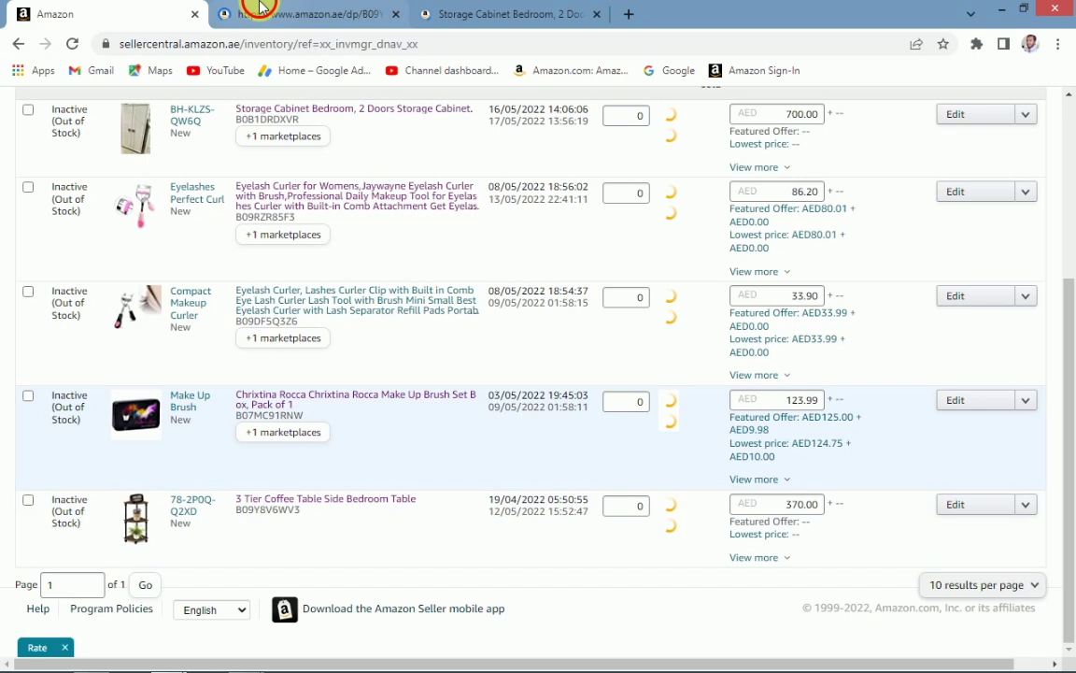
pyautogui.click(262, 10)
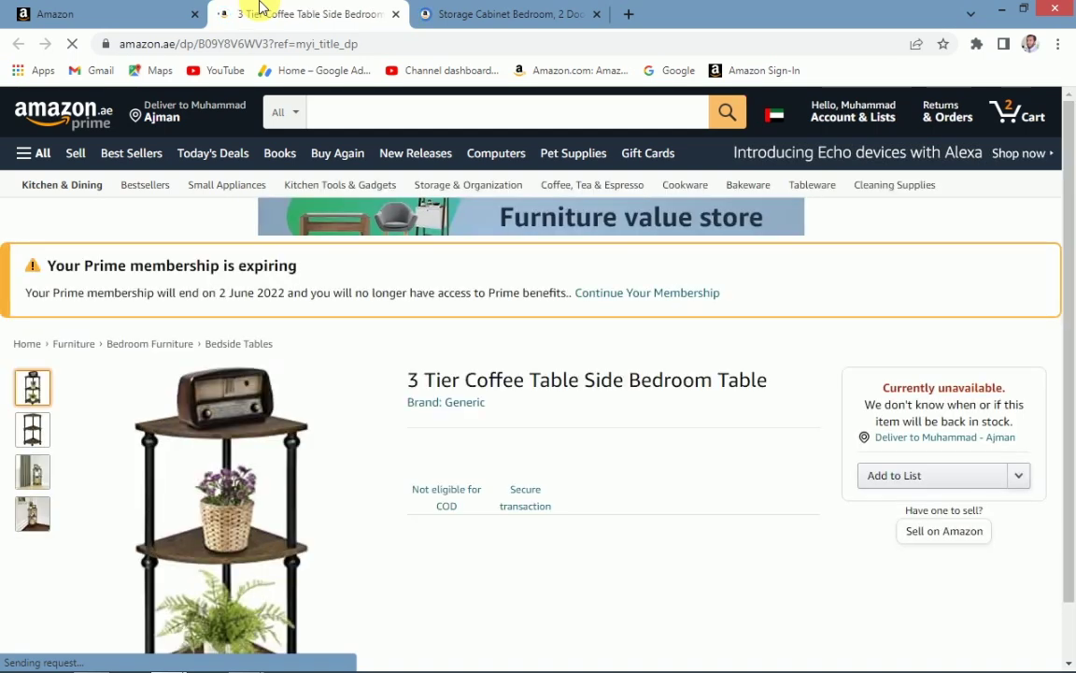
pyautogui.moveTo(1069, 209); pyautogui.dragTo(1070, 309)
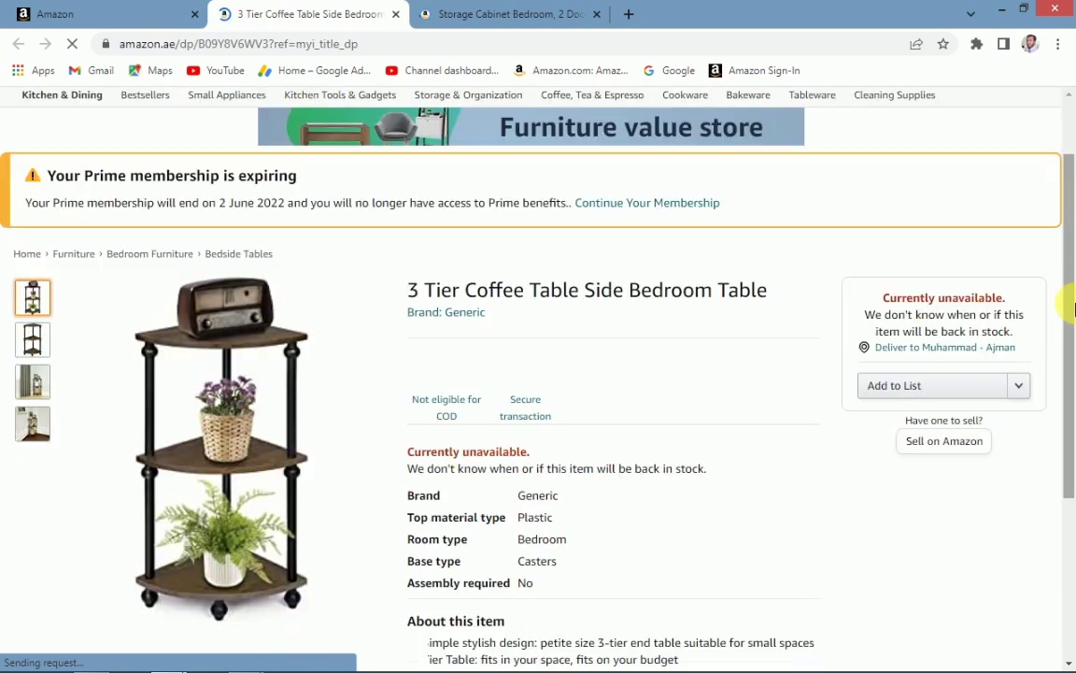
pyautogui.scroll(-1, 1070, 309)
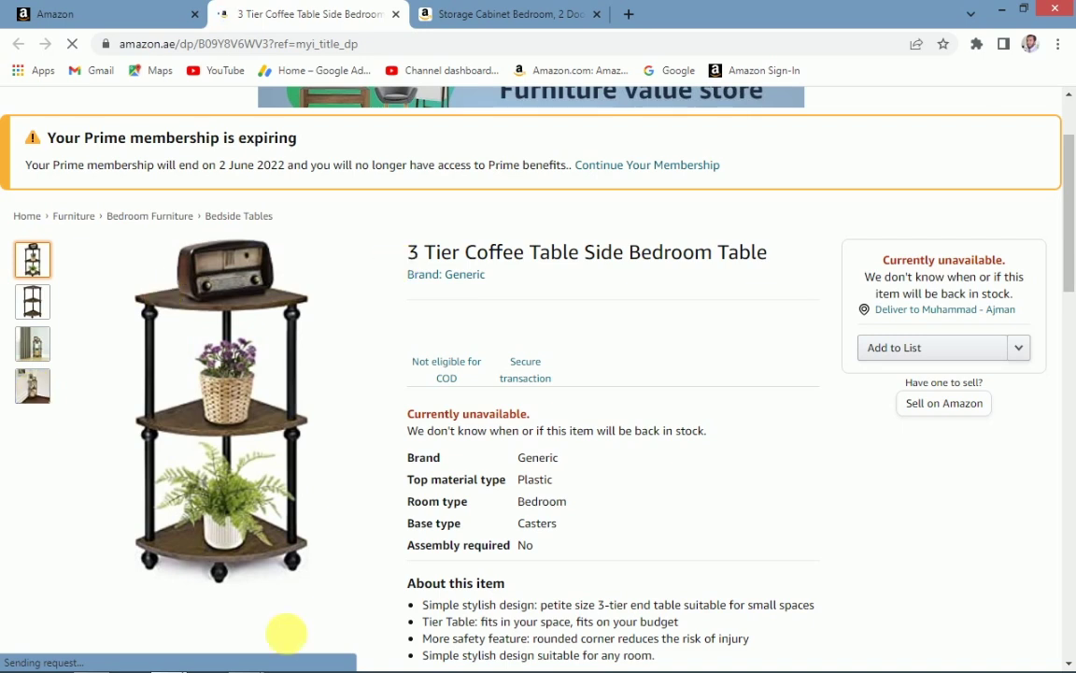
# Step: Switch to the other Chrome window with the Amazon.ae home page and open the Your Account page
pyautogui.moveTo(128, 663)
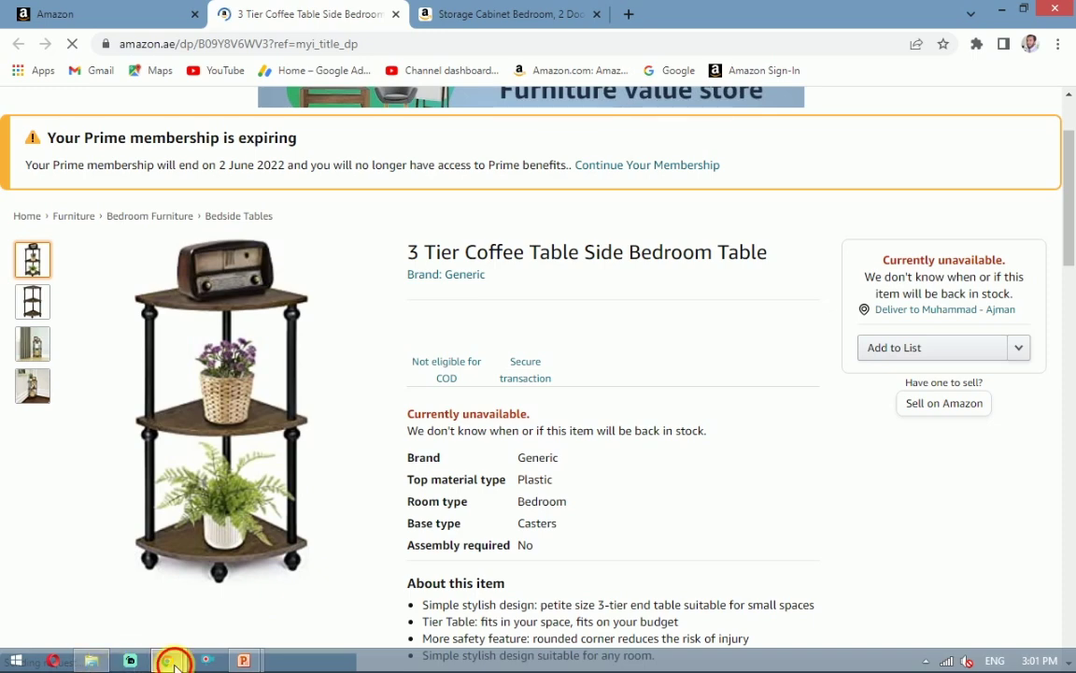
pyautogui.moveTo(167, 661)
pyautogui.click(240, 569)
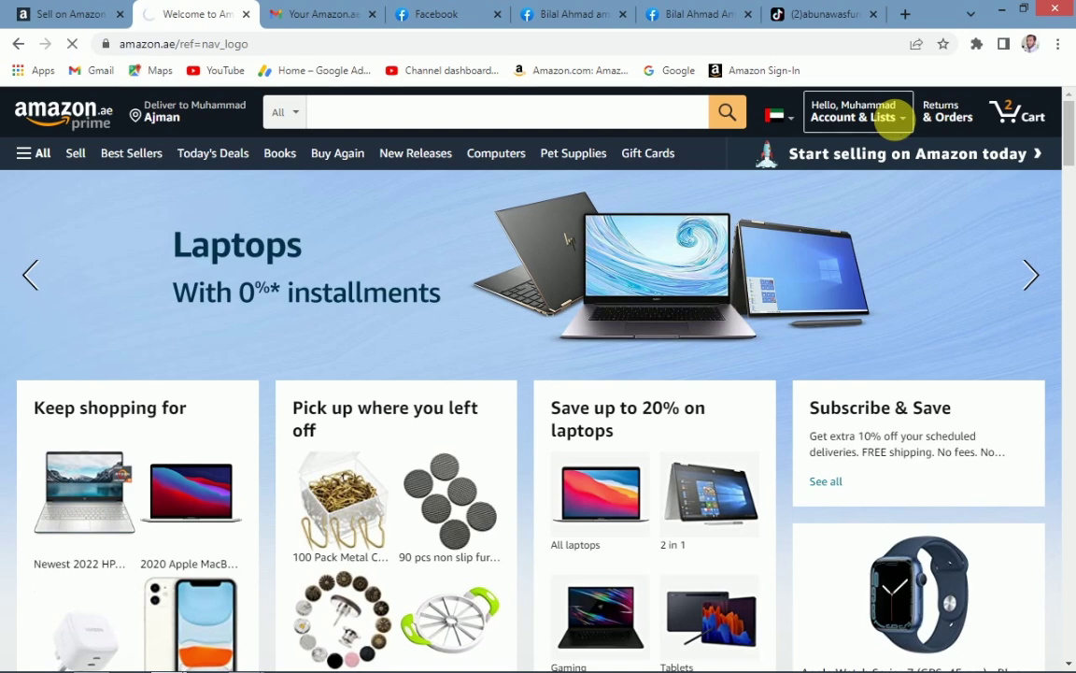
pyautogui.click(901, 127)
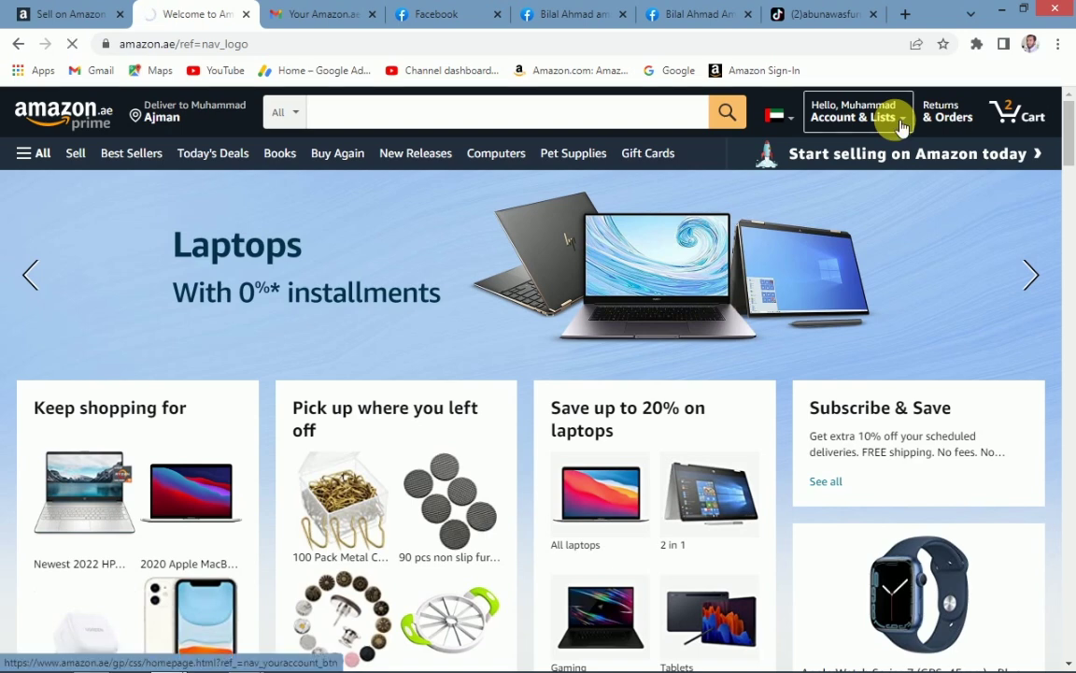
pyautogui.moveTo(897, 112)
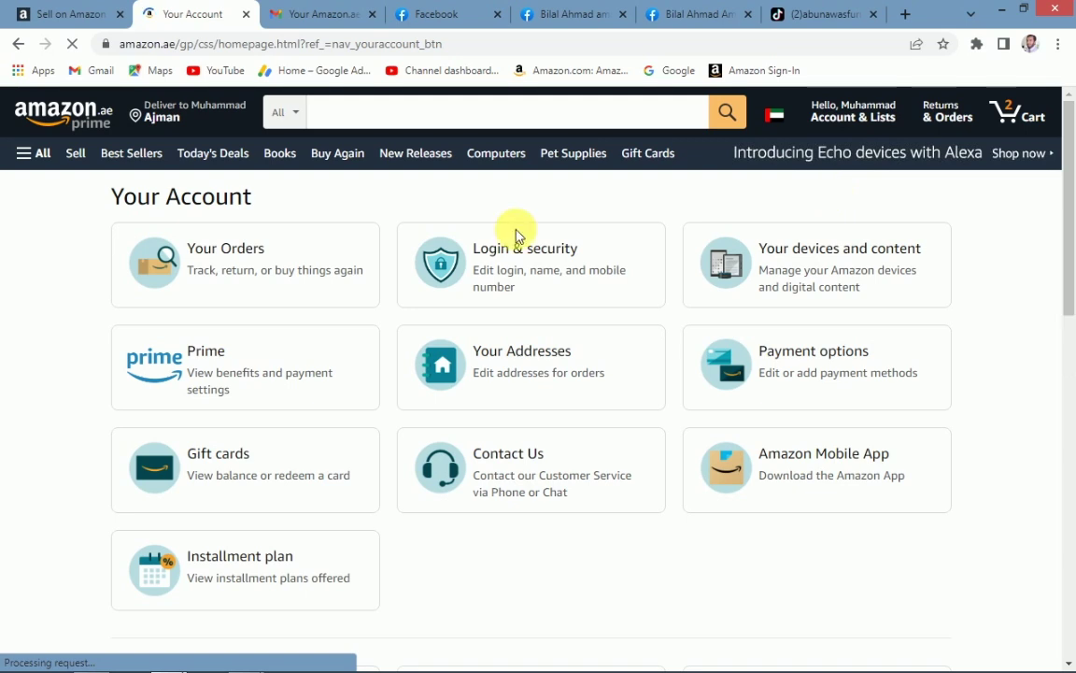
# Step: Open Your Orders and look through the orders of the past three months and their package tracking options
pyautogui.click(323, 274)
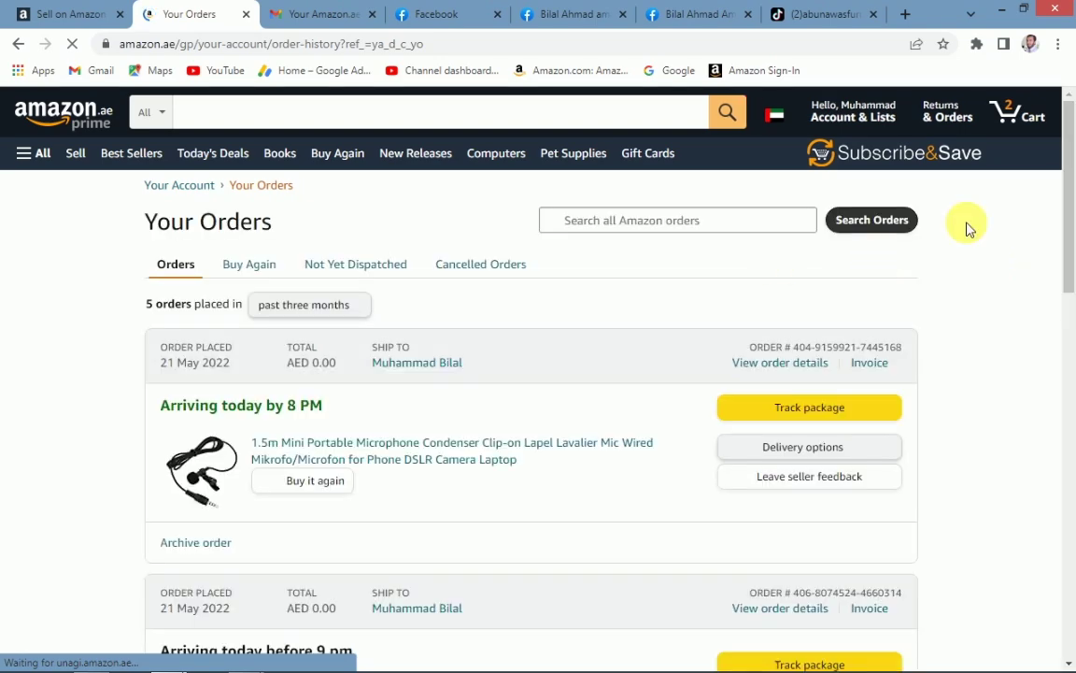
pyautogui.moveTo(1068, 187); pyautogui.dragTo(1068, 402)
pyautogui.moveTo(1070, 384); pyautogui.dragTo(1070, 241)
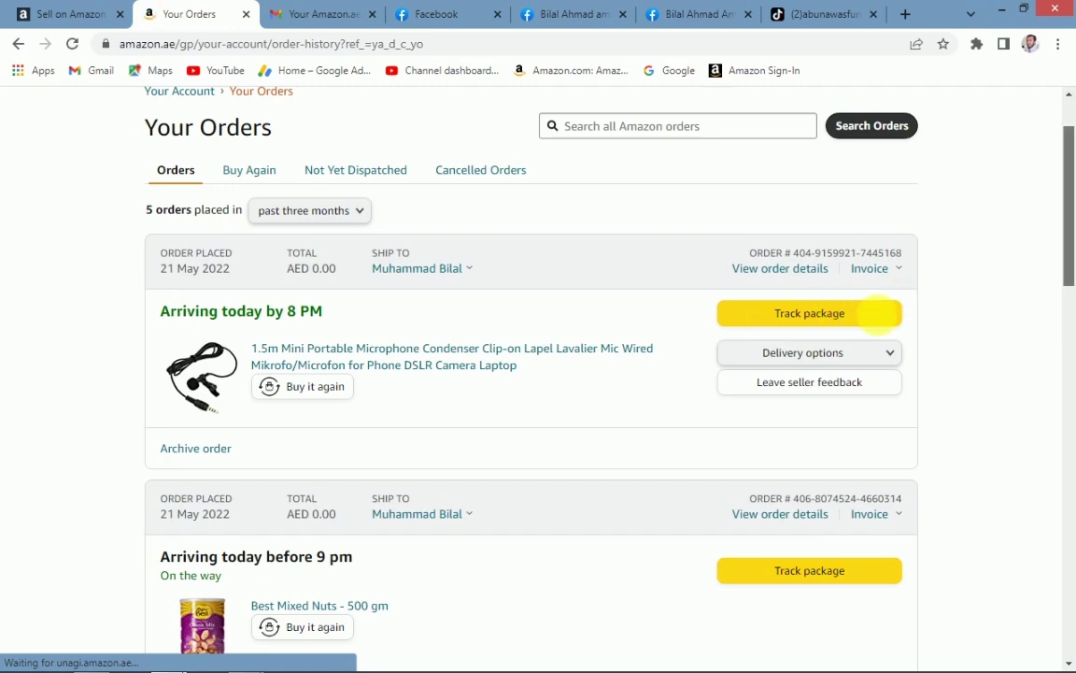
pyautogui.moveTo(1065, 228); pyautogui.dragTo(1070, 423)
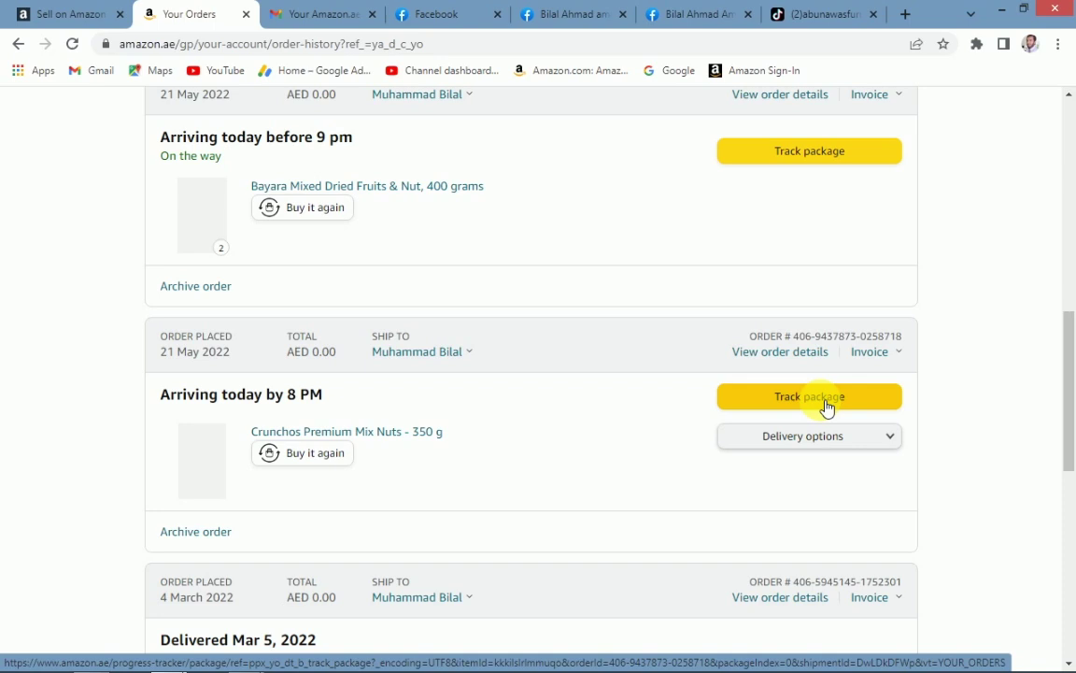
# Step: Open the abunawasfurniturre.llc TikTok profile, reload the page and look through its furniture and curtain videos
pyautogui.click(820, 21)
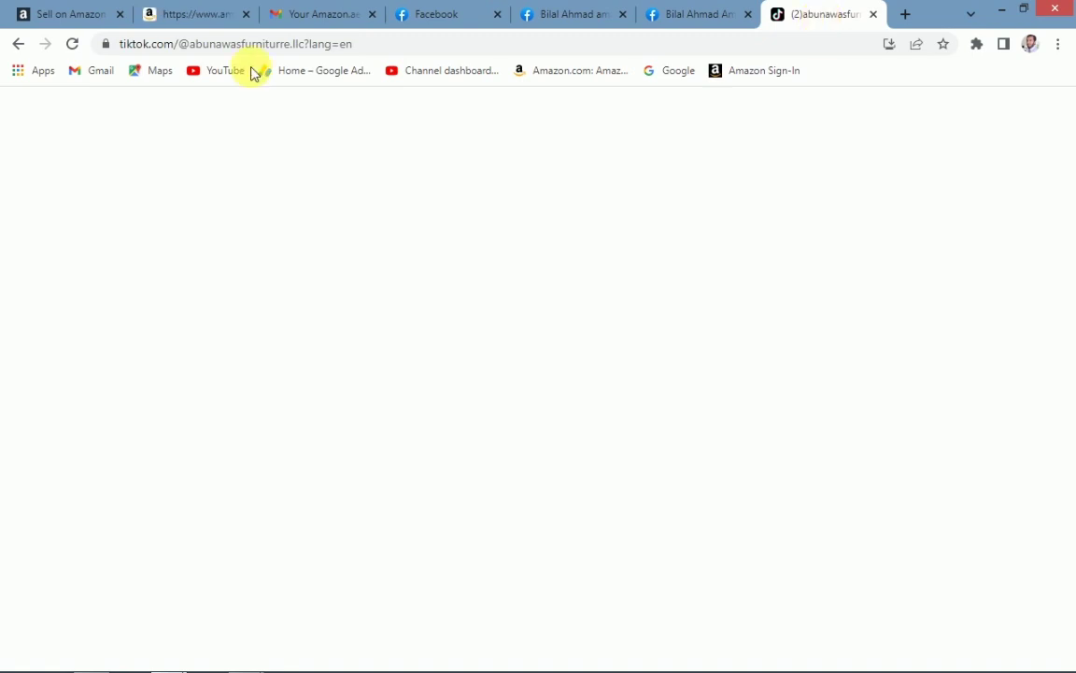
pyautogui.click(74, 45)
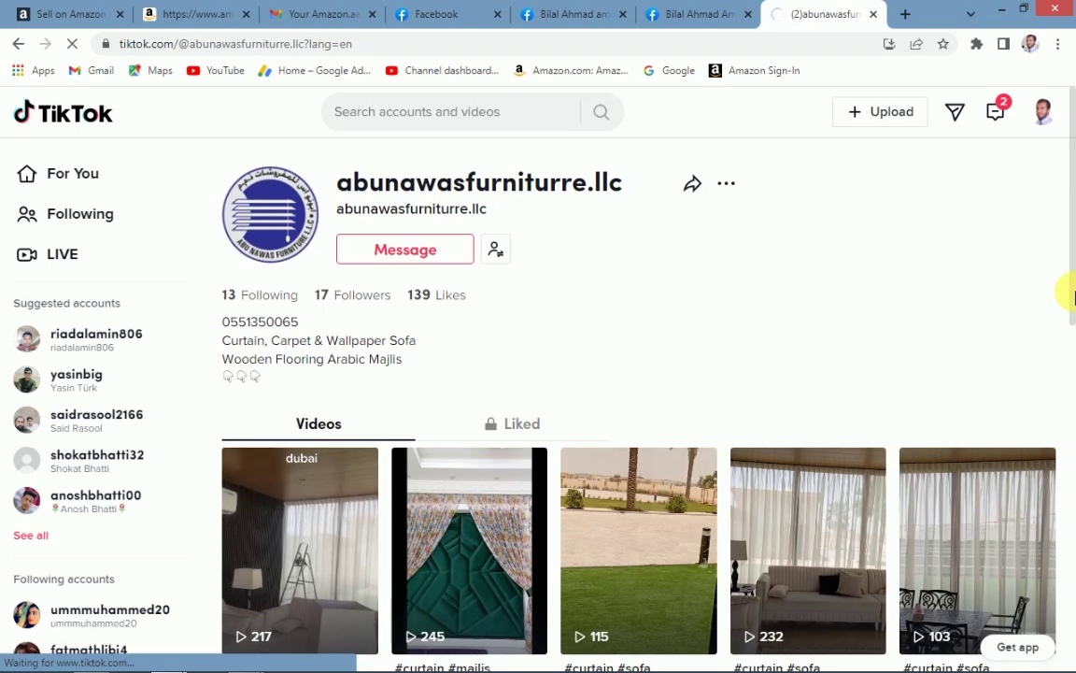
pyautogui.scroll(-2, 1067, 318)
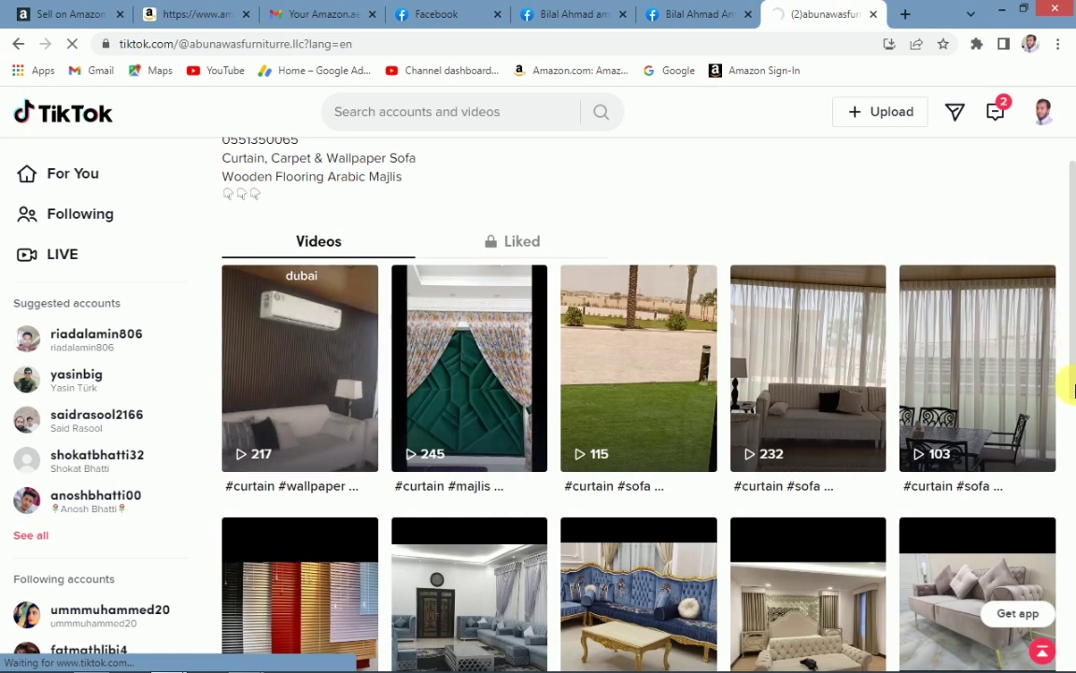
pyautogui.scroll(-1, 1068, 390)
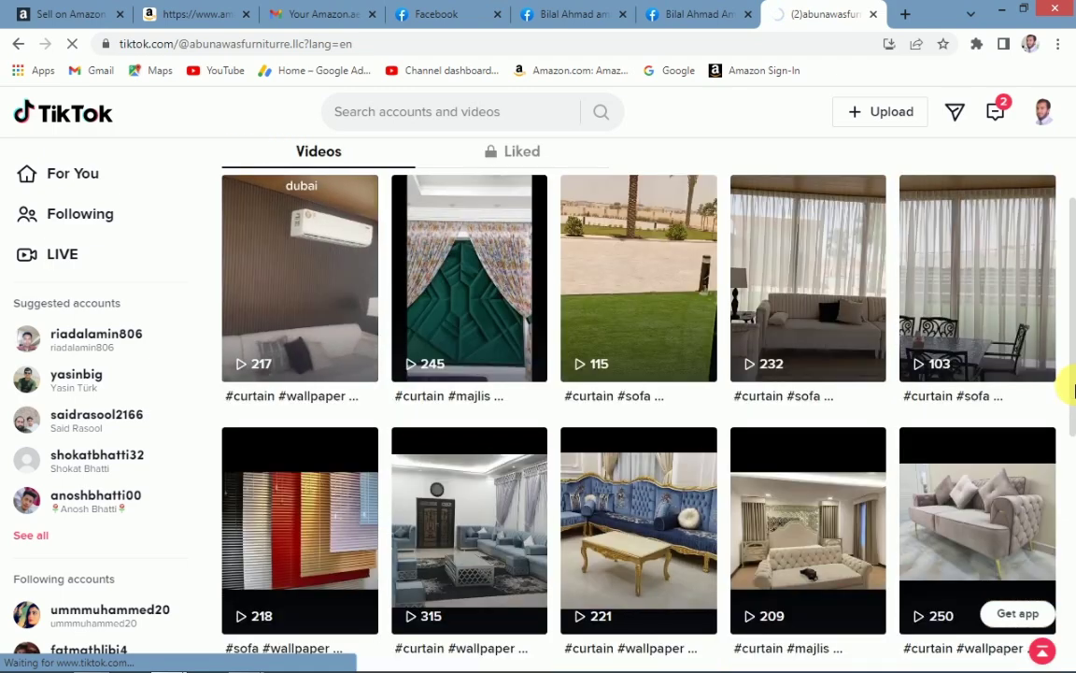
pyautogui.scroll(-4, 1068, 390)
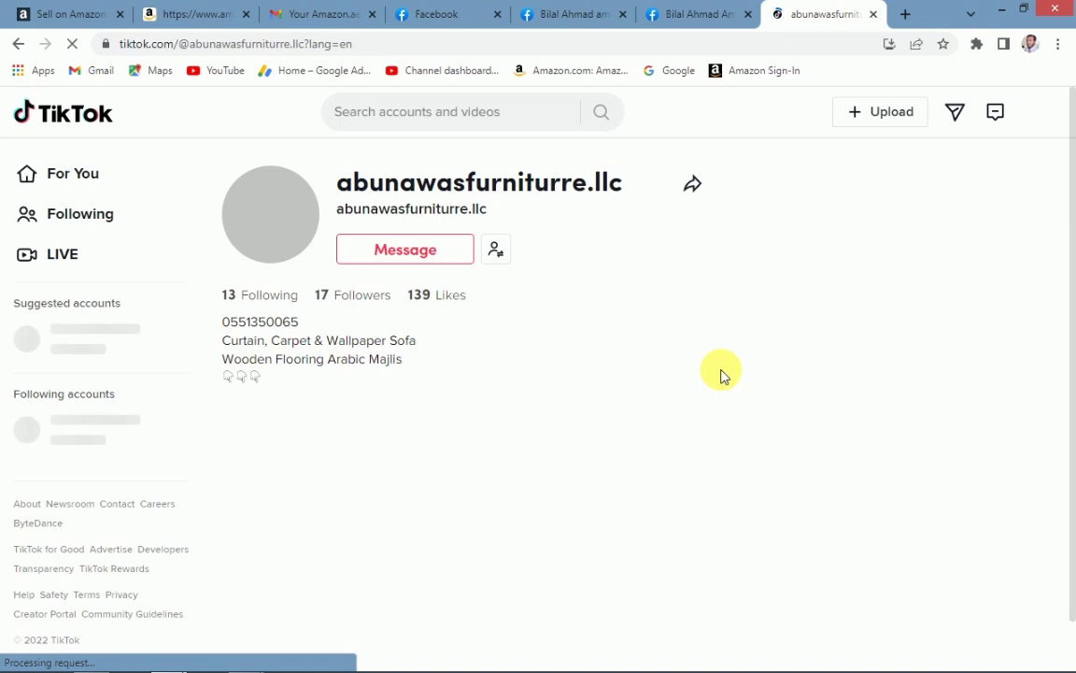
# Step: View the Amazon.ae seller sign-up page and return to the abunawasfurniturre.llc TikTok profile
pyautogui.click(52, 10)
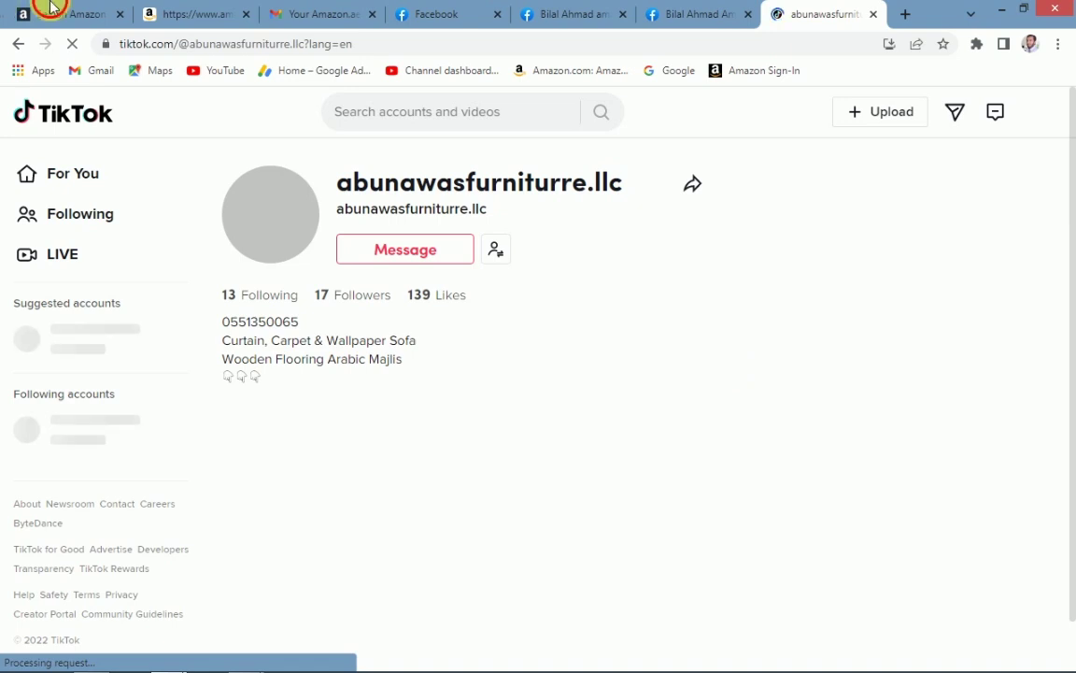
pyautogui.click(52, 9)
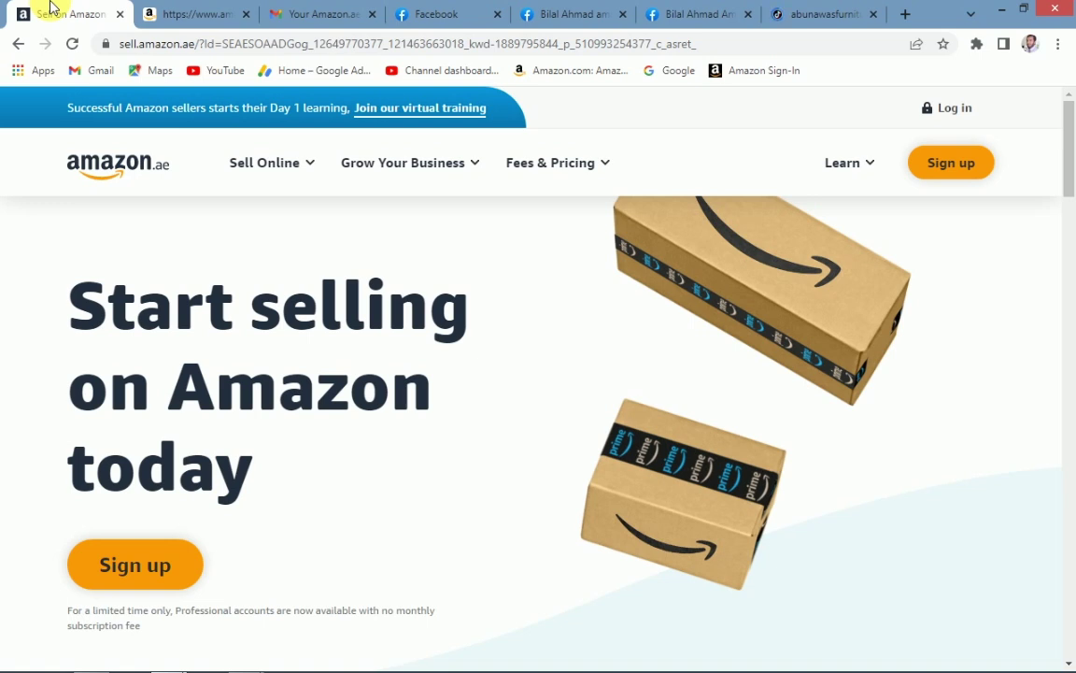
pyautogui.click(822, 16)
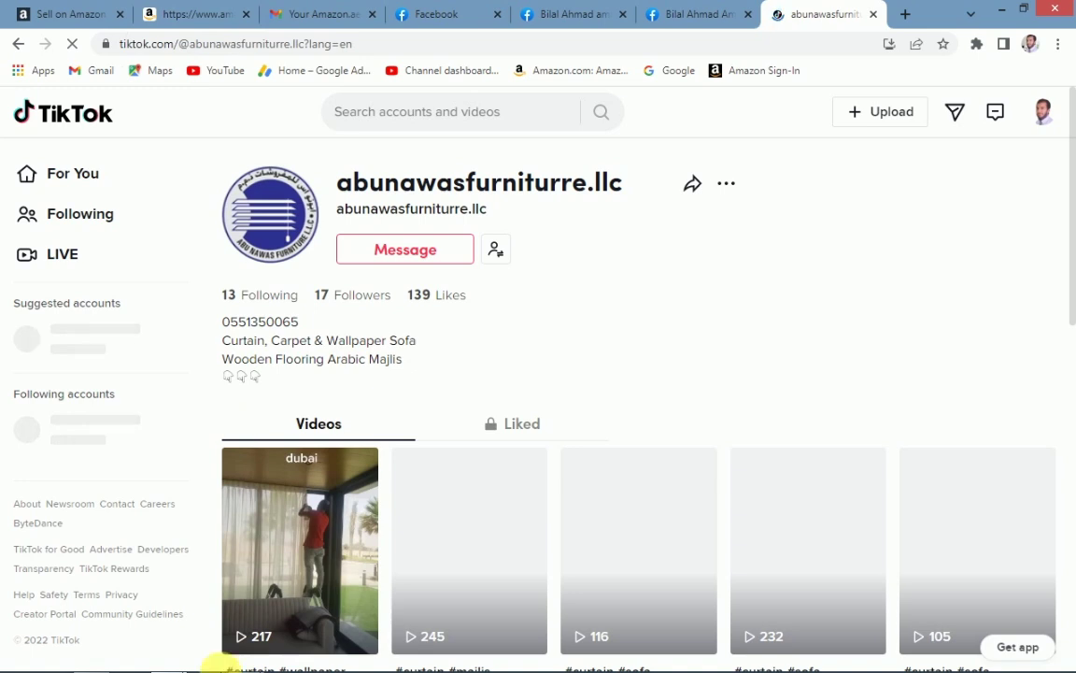
# Step: Switch to File Explorer and look over the product folders in the Drop Shipping folder
pyautogui.moveTo(42, 643)
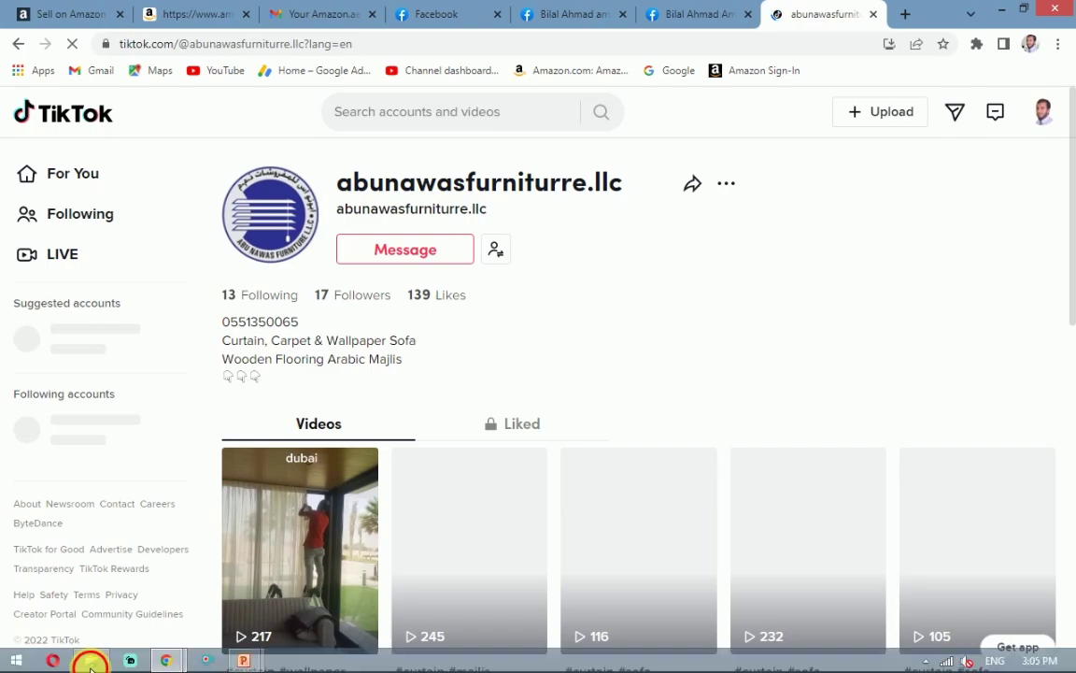
pyautogui.click(90, 660)
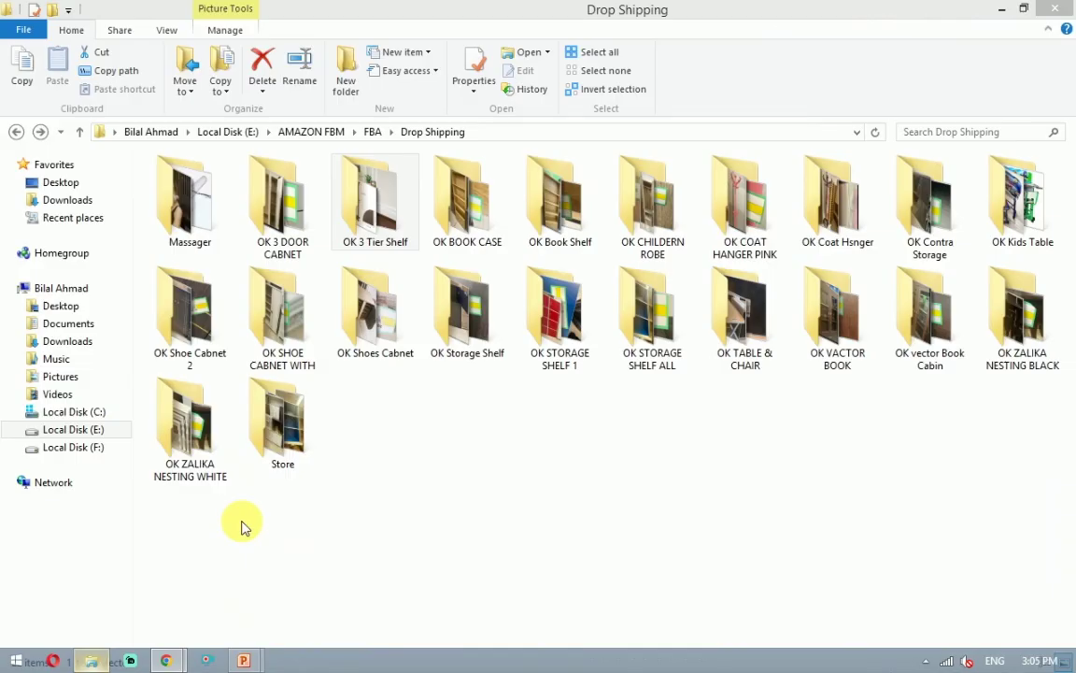
pyautogui.click(508, 425)
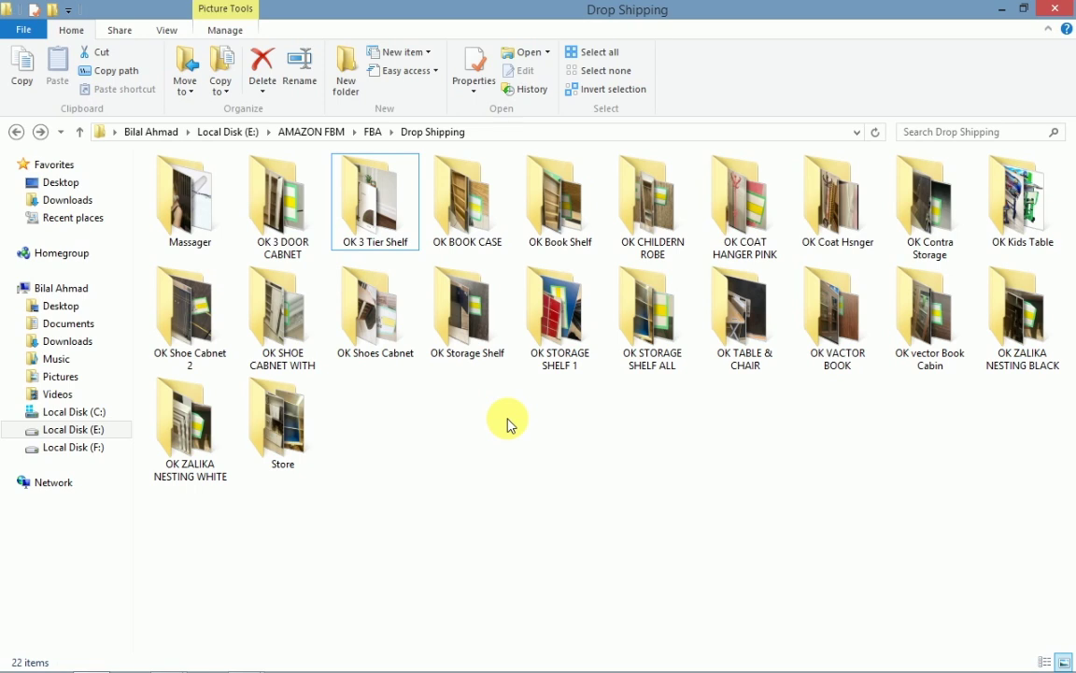